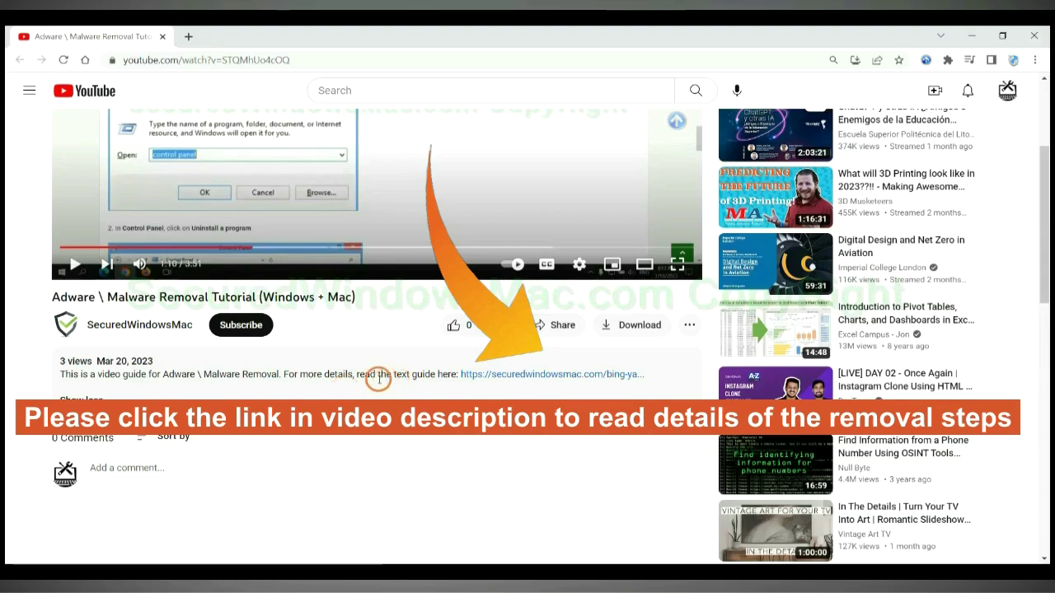
Open the SecuredWindowsMac removal guide from the link in the YouTube video description.
{"action": "left_click", "coordinate": [503, 375]}
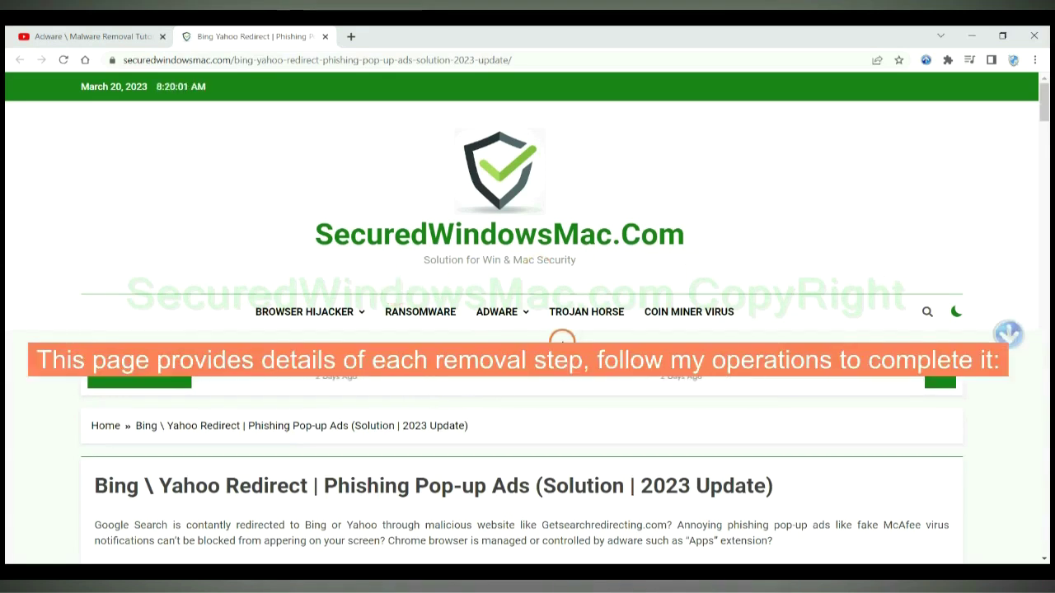
Scroll the guide down to the Instant Automatic Removal heading and its SpyHunter downloads.
{"action": "scroll", "coordinate": [748, 247], "scroll_direction": "down", "scroll_amount": 10}
{"action": "scroll", "coordinate": [574, 368], "scroll_direction": "down", "scroll_amount": 6}
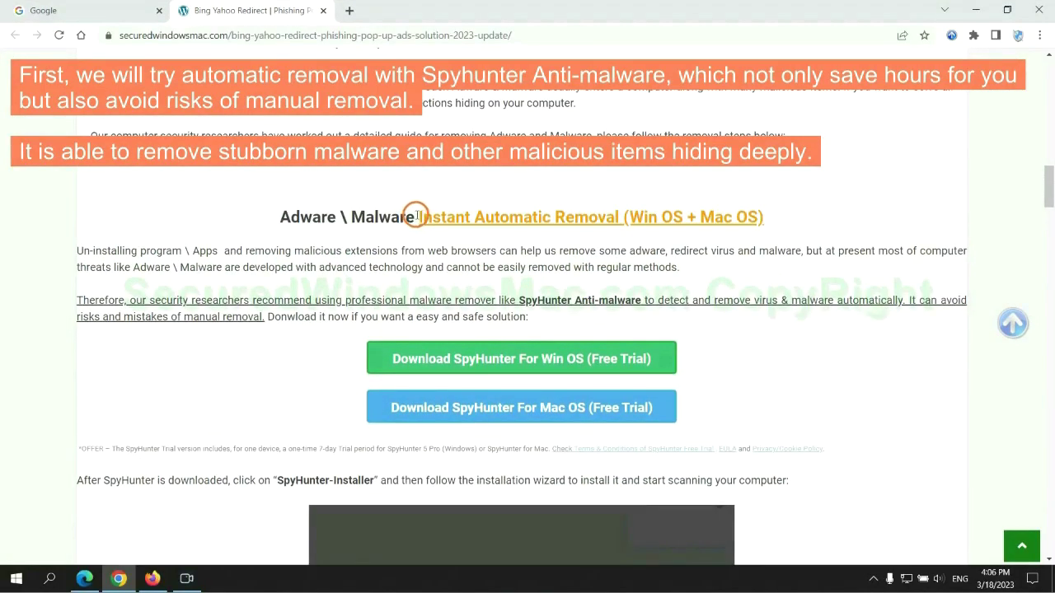
{"action": "left_click_drag", "start_coordinate": [416, 217], "coordinate": [615, 217]}
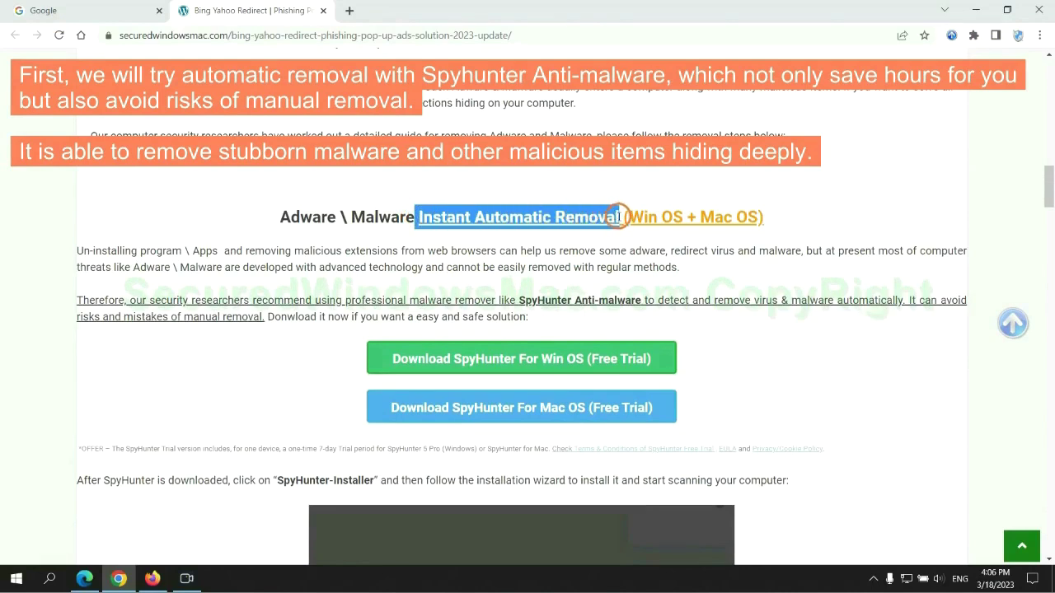
{"action": "left_click", "coordinate": [525, 181]}
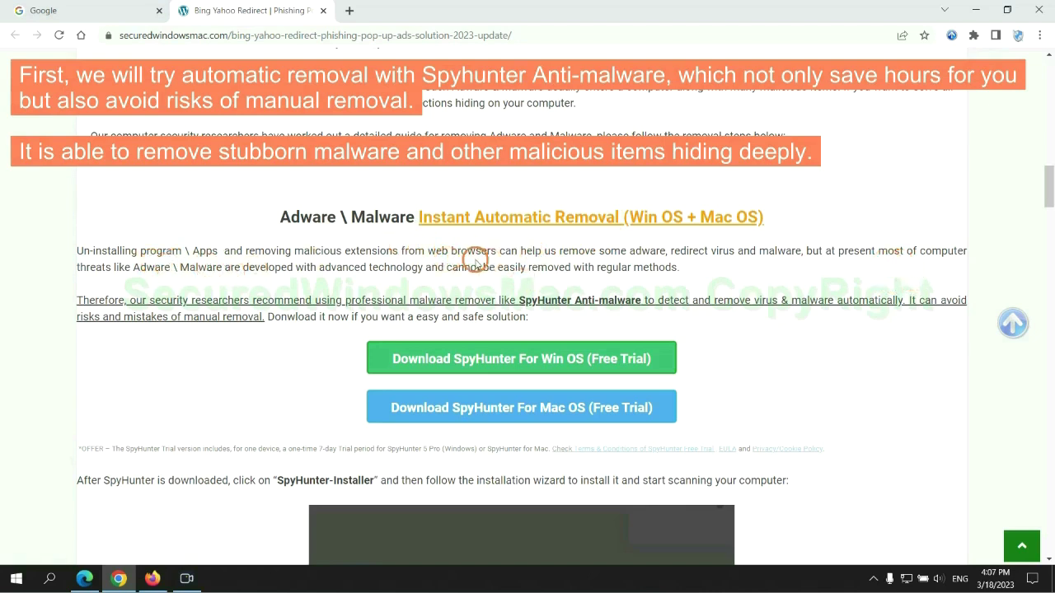
{"action": "scroll", "coordinate": [522, 299], "scroll_direction": "down", "scroll_amount": 1}
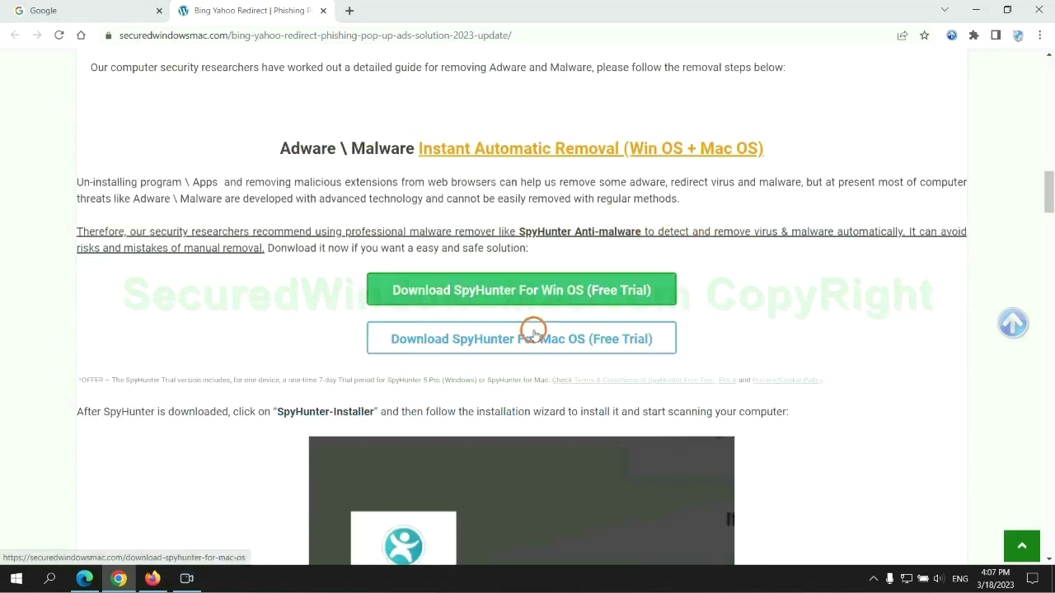
Download SpyHunter-Installer.exe for Windows, keep it despite the warning, and run it.
{"action": "scroll", "coordinate": [533, 331], "scroll_direction": "down", "scroll_amount": 1}
{"action": "scroll", "coordinate": [522, 311], "scroll_direction": "down", "scroll_amount": 1}
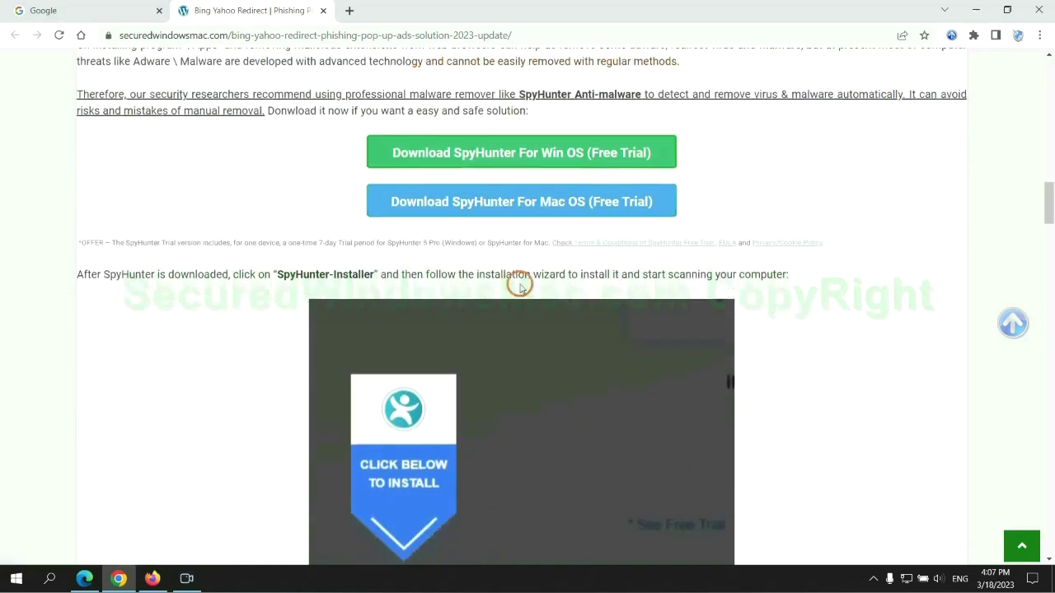
{"action": "left_click", "coordinate": [532, 157]}
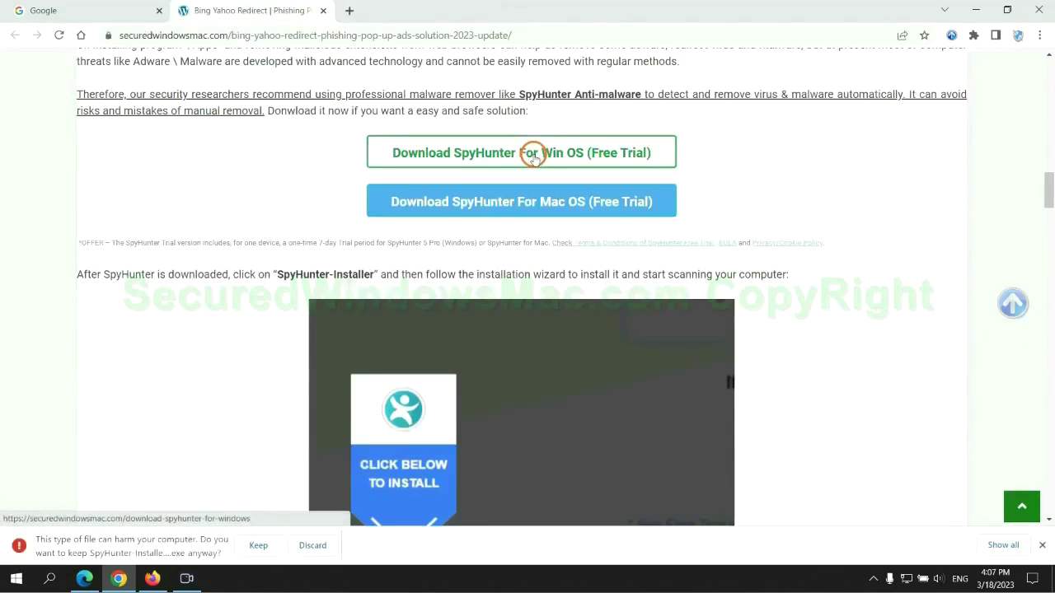
{"action": "left_click", "coordinate": [256, 545]}
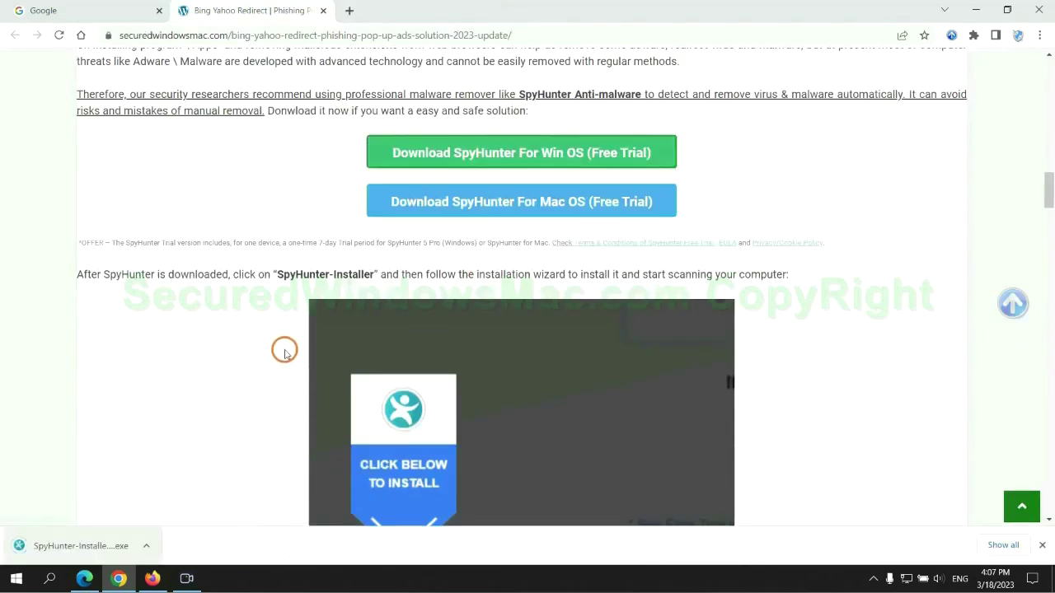
{"action": "left_click", "coordinate": [101, 547]}
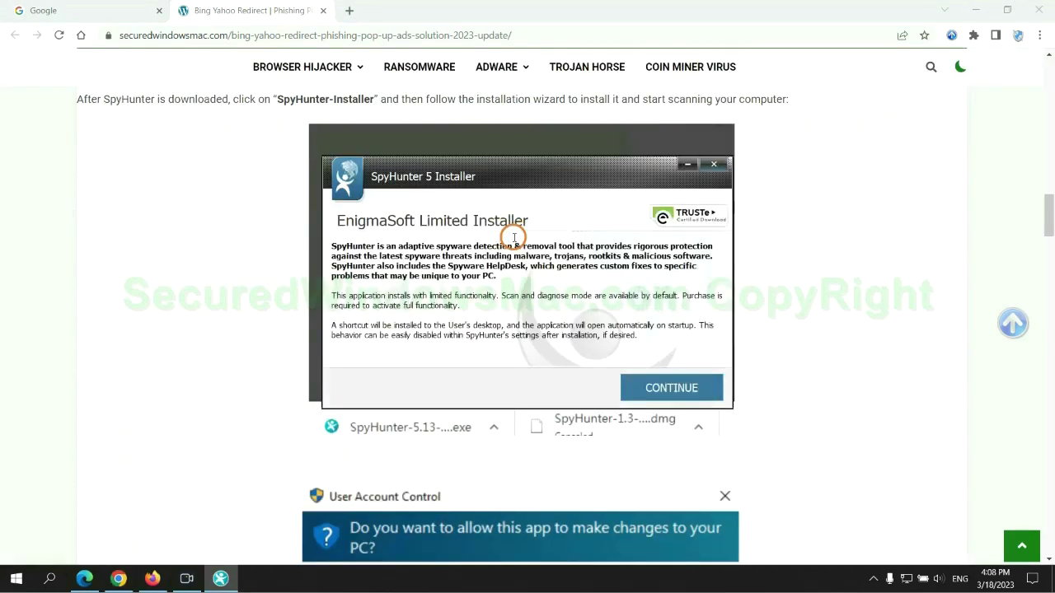
Accept the SpyHunter 5 EULA, install, scan for threats, and start the free 7-day trial.
{"action": "left_click", "coordinate": [695, 387]}
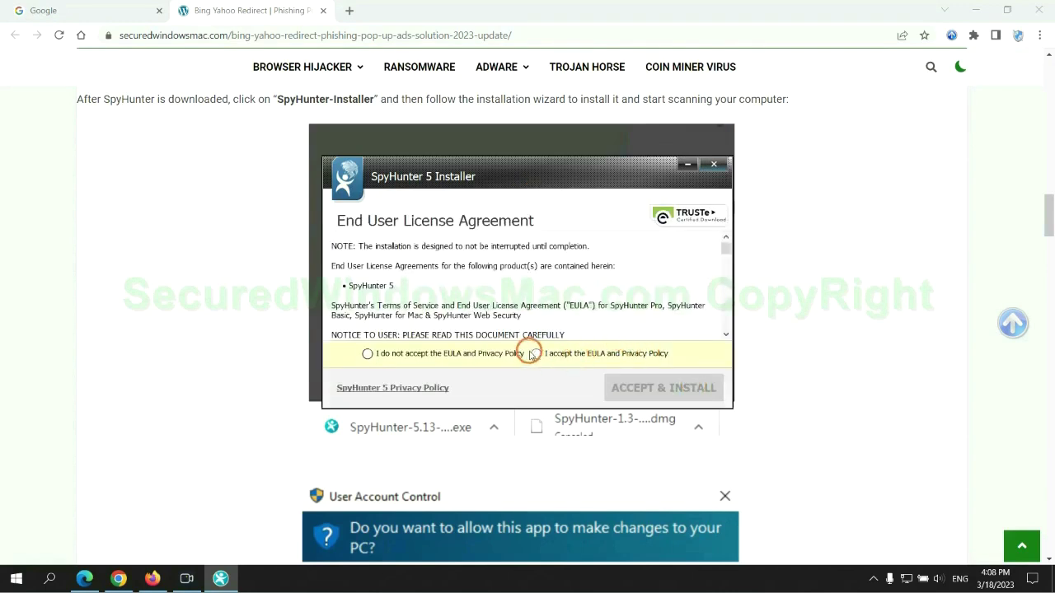
{"action": "left_click", "coordinate": [535, 353]}
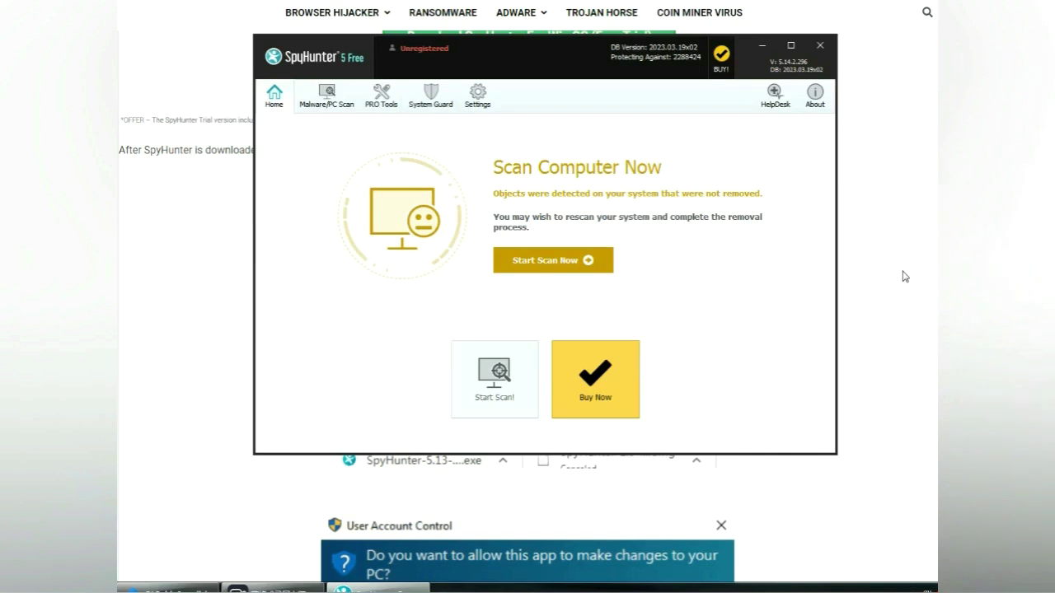
{"action": "left_click", "coordinate": [553, 259]}
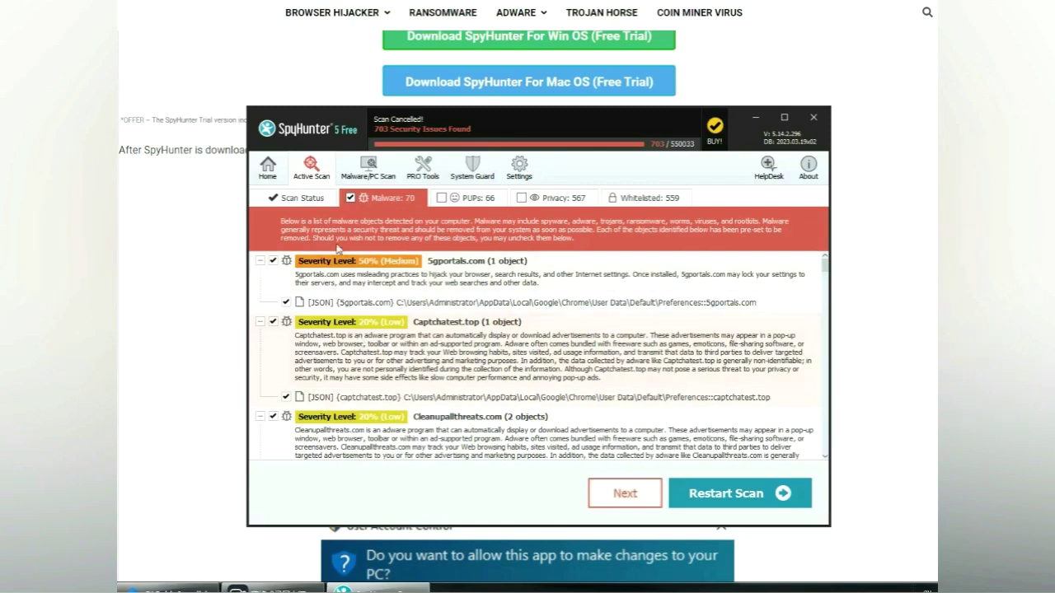
{"action": "left_click", "coordinate": [624, 493]}
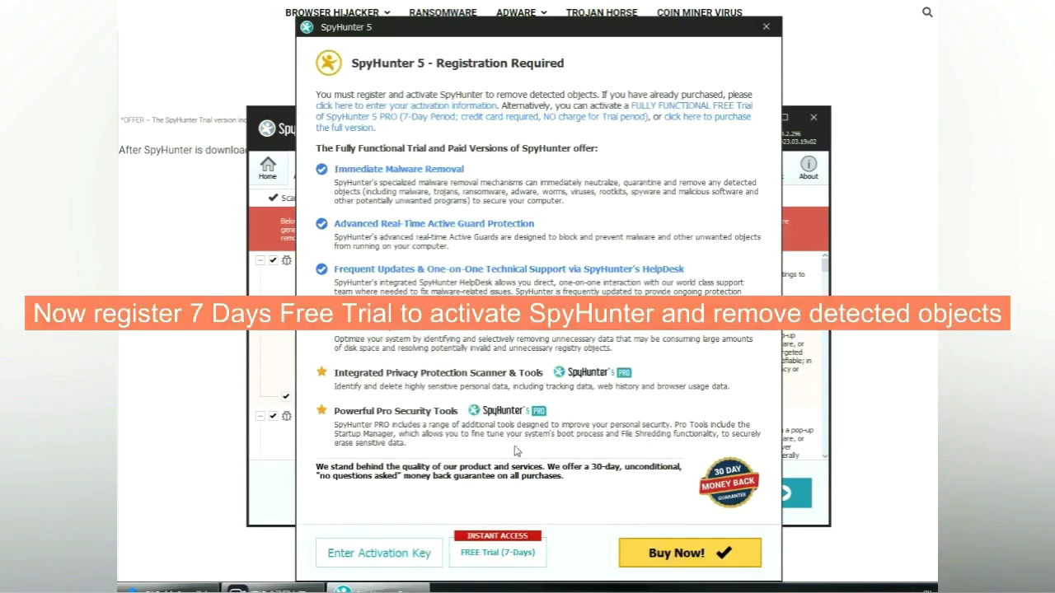
{"action": "left_click", "coordinate": [499, 554]}
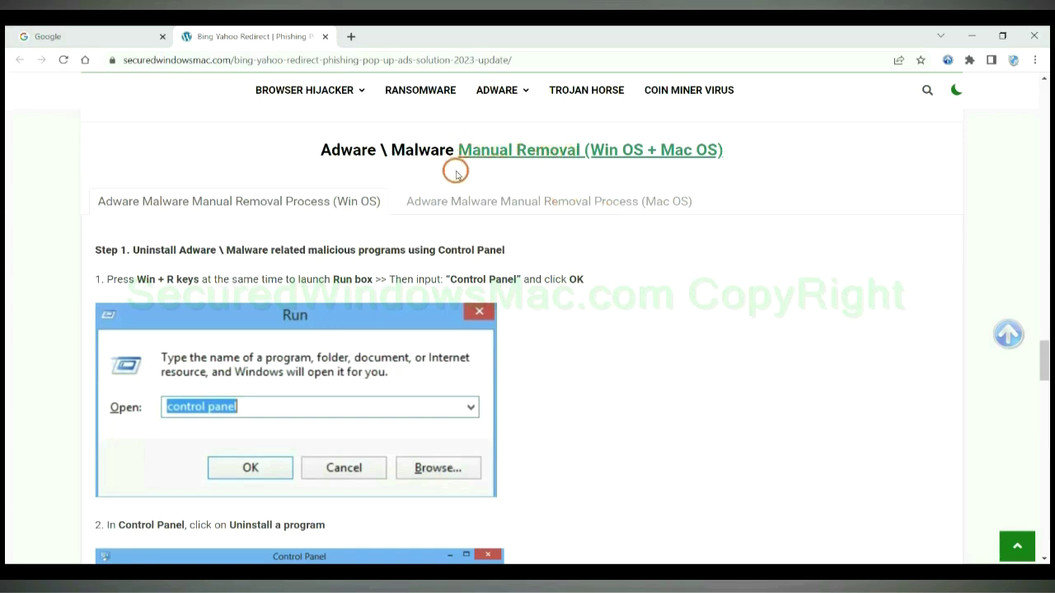
Compare the Win OS and Mac OS manual-removal tabs, then scroll to Step 1 on Control Panel.
{"action": "left_click_drag", "start_coordinate": [594, 151], "coordinate": [644, 151]}
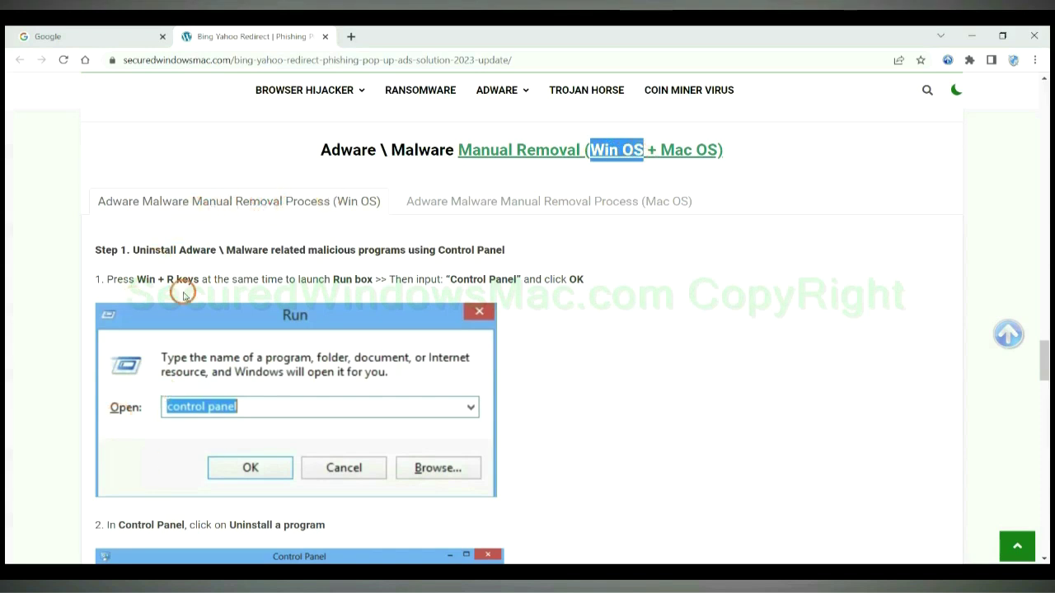
{"action": "left_click_drag", "start_coordinate": [660, 150], "coordinate": [715, 150]}
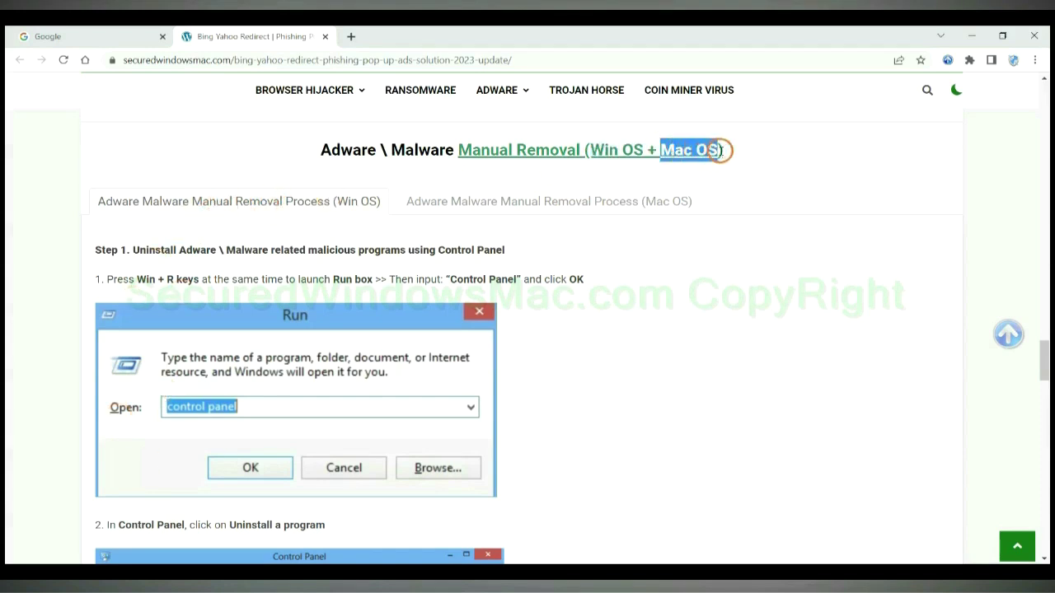
{"action": "left_click", "coordinate": [540, 199]}
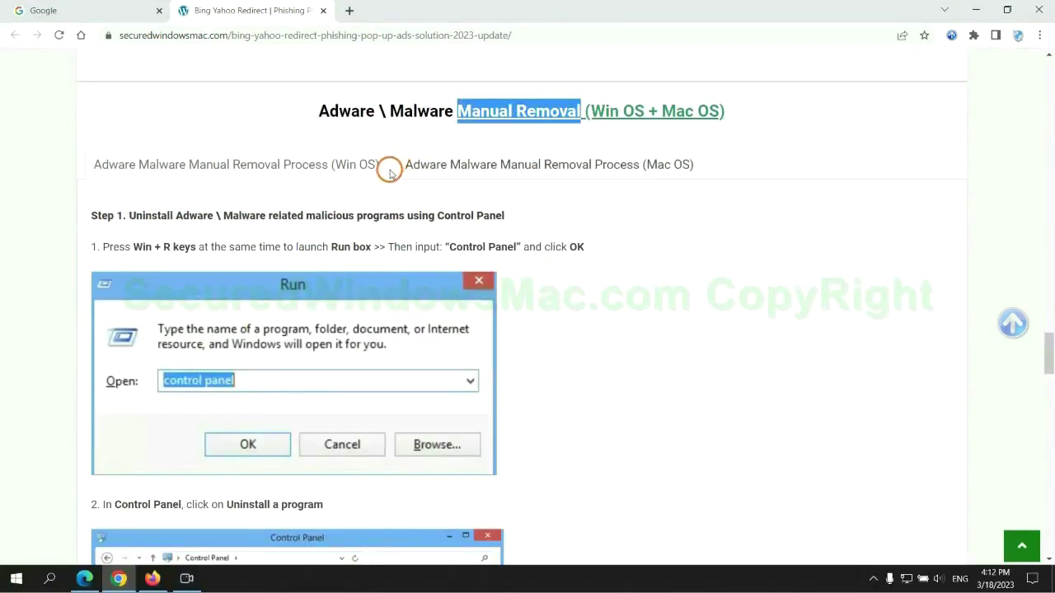
{"action": "scroll", "coordinate": [393, 285], "scroll_direction": "up", "scroll_amount": 2}
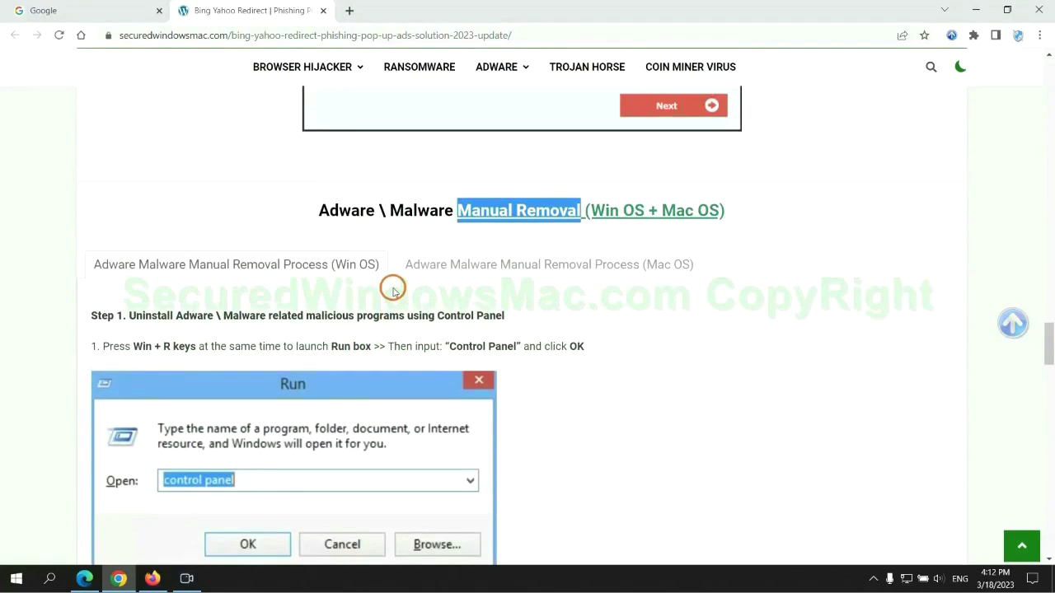
{"action": "scroll", "coordinate": [332, 272], "scroll_direction": "down", "scroll_amount": 2}
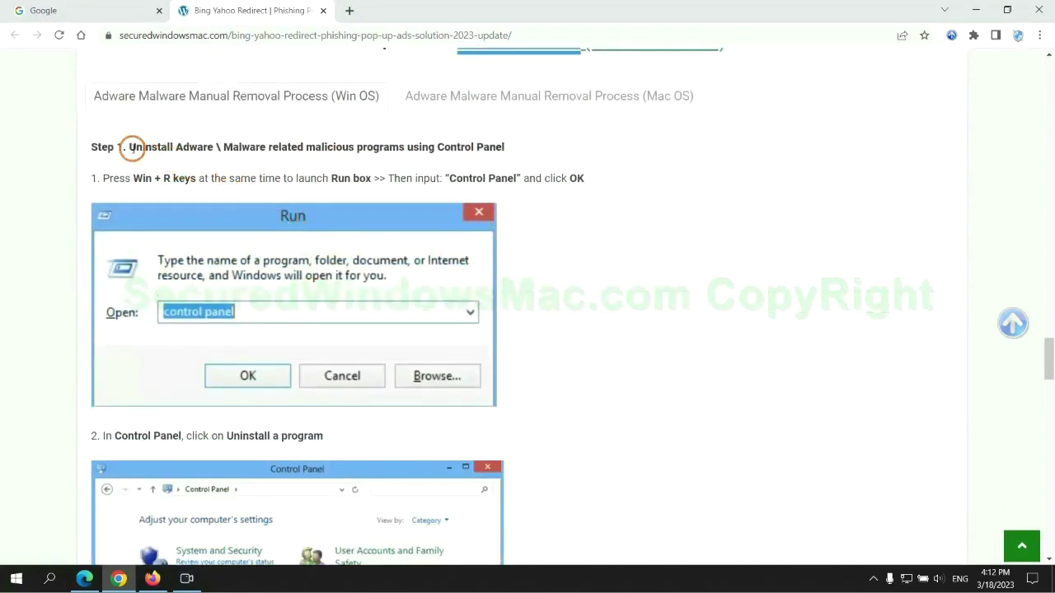
{"action": "left_click_drag", "start_coordinate": [152, 151], "coordinate": [405, 151]}
{"action": "left_click", "coordinate": [701, 215]}
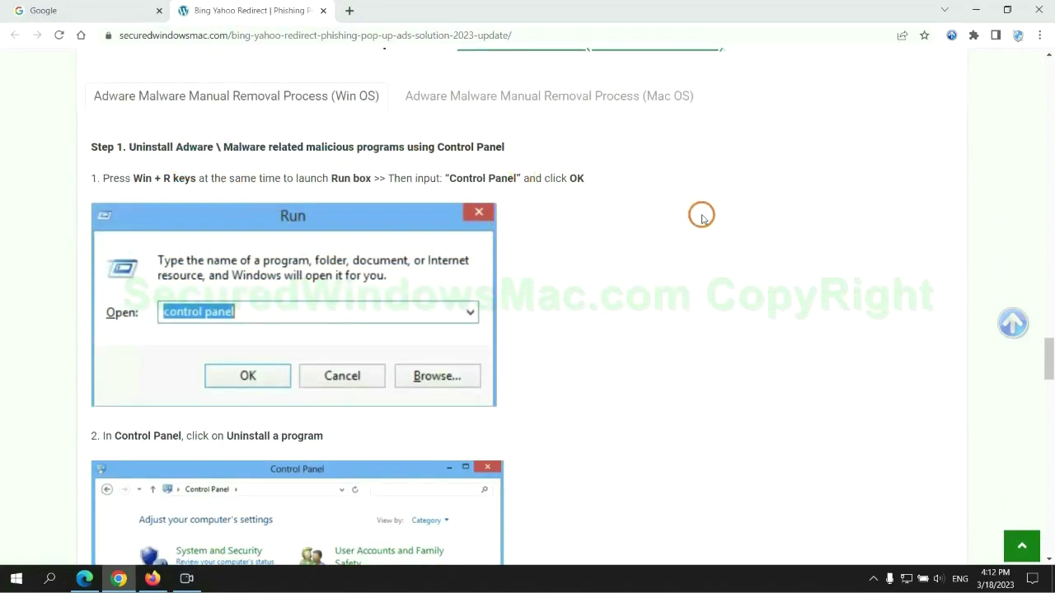
{"action": "scroll", "coordinate": [659, 215], "scroll_direction": "down", "scroll_amount": 2}
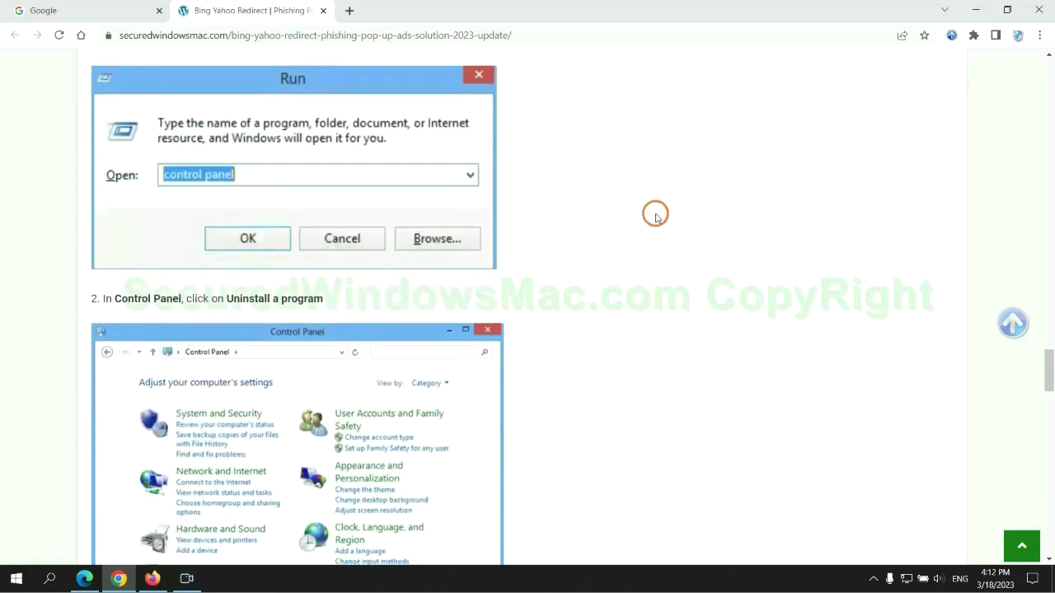
Open Control Panel via Run and check Lantern's uninstall options in the installed programs list.
{"action": "key", "text": "super+r"}
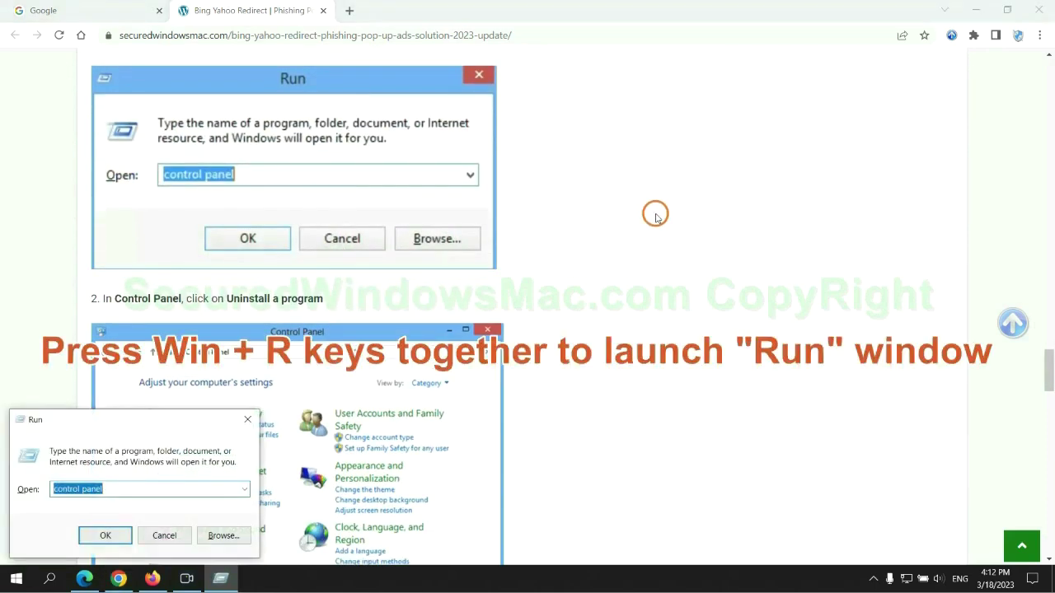
{"action": "type", "text": "control"}
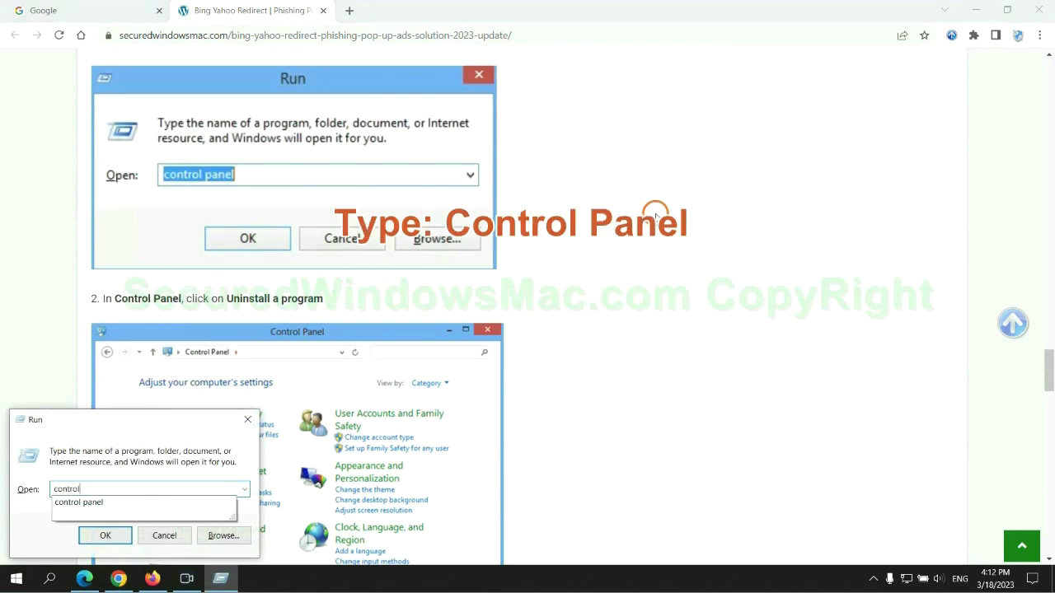
{"action": "type", "text": " panel"}
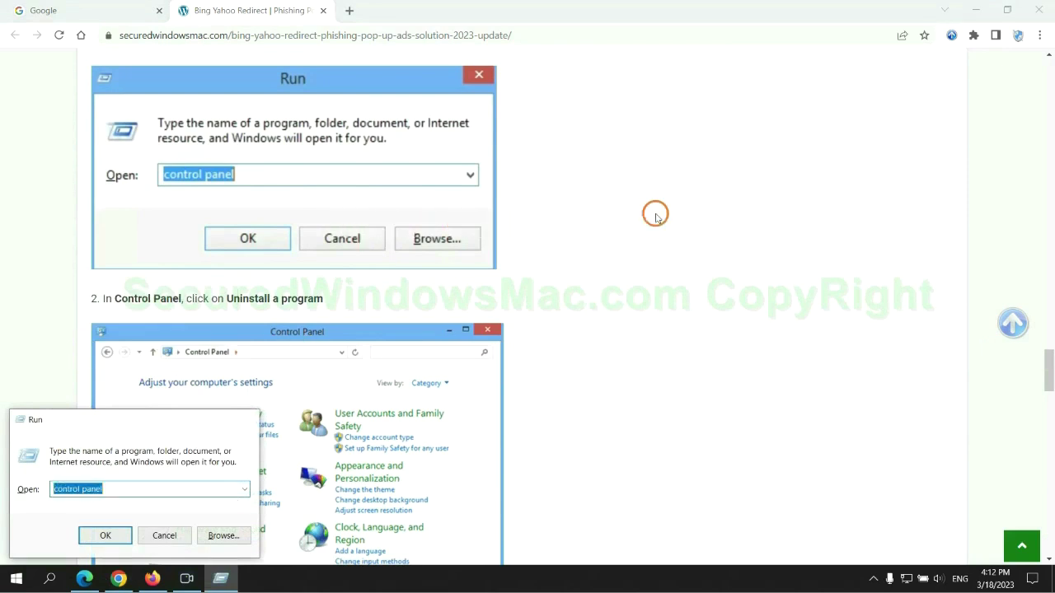
{"action": "key", "text": "Return"}
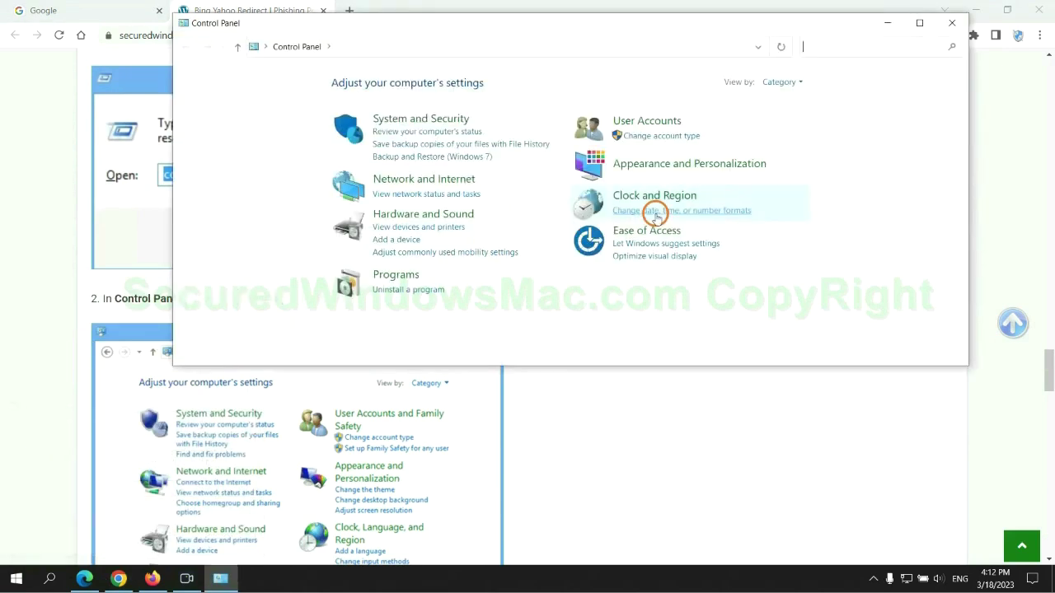
{"action": "left_click", "coordinate": [417, 289]}
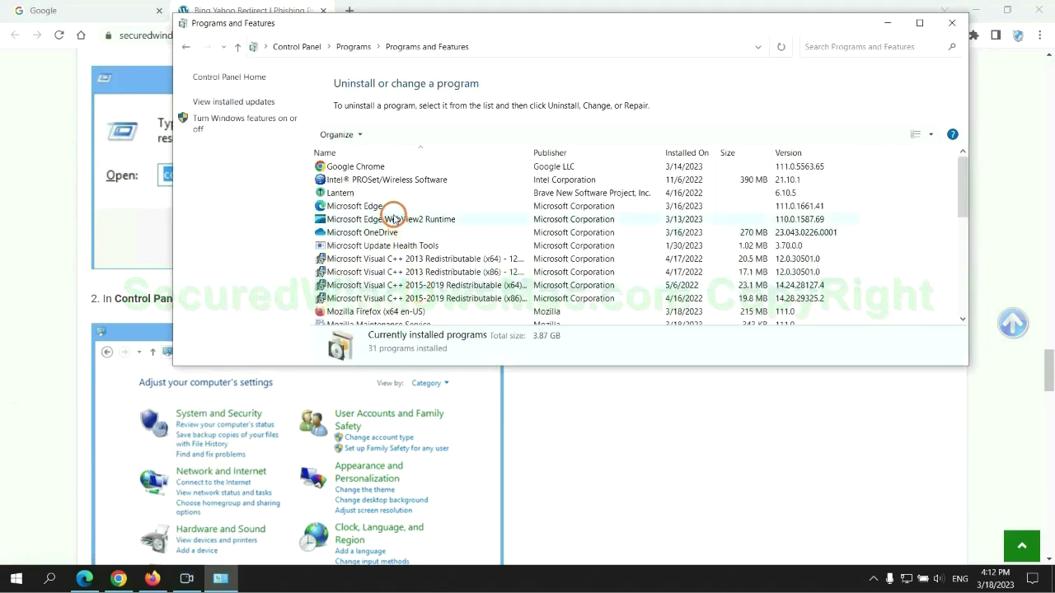
{"action": "left_click", "coordinate": [342, 194]}
{"action": "right_click", "coordinate": [364, 199]}
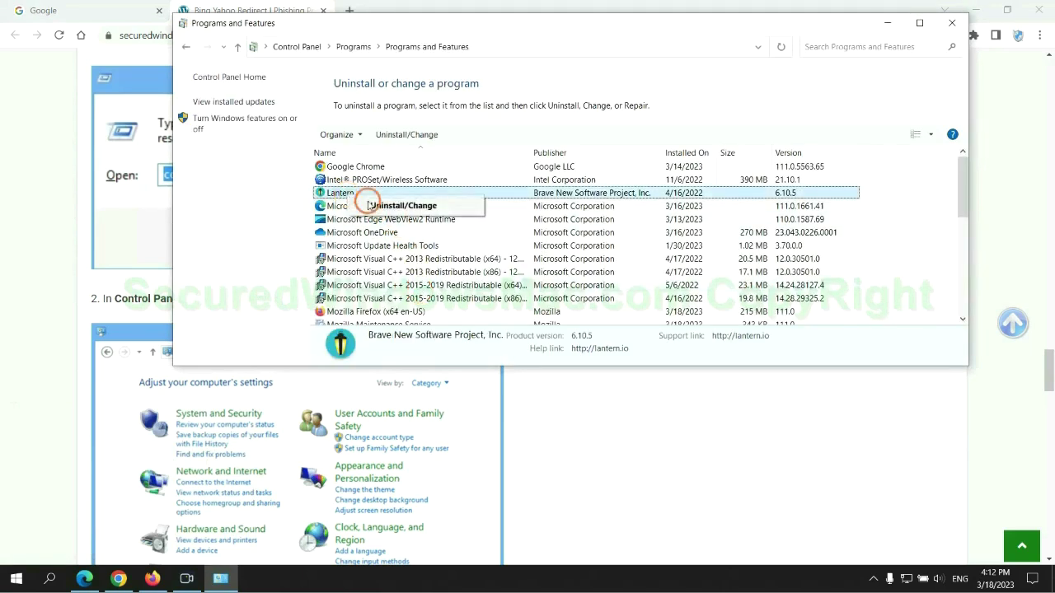
{"action": "left_click", "coordinate": [952, 25]}
{"action": "left_click", "coordinate": [952, 23]}
Scroll the guide to Step 2 on removing malicious browser extensions.
{"action": "scroll", "coordinate": [310, 353], "scroll_direction": "down", "scroll_amount": 6}
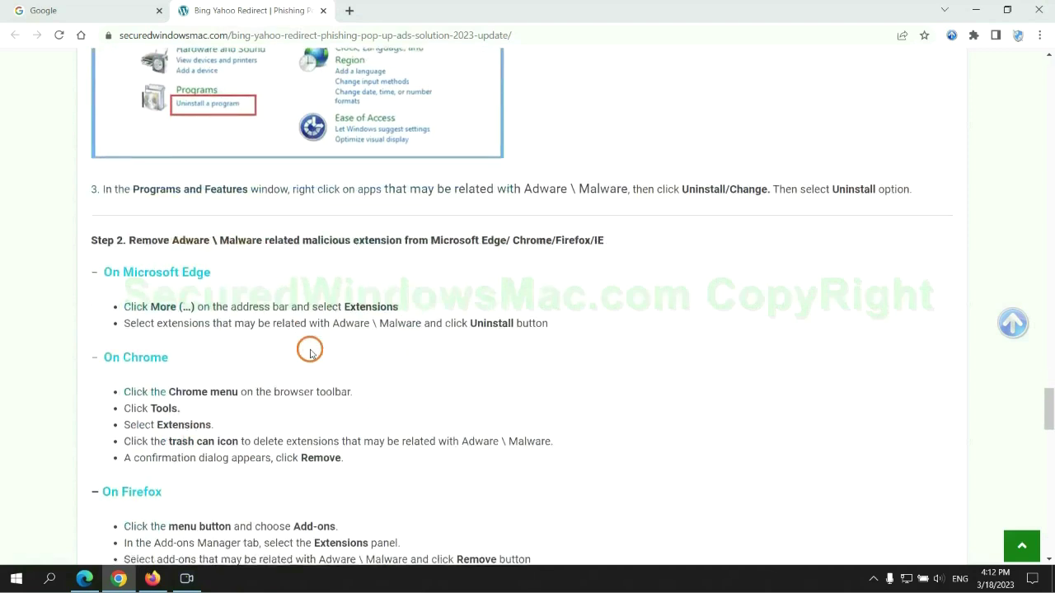
{"action": "left_click_drag", "start_coordinate": [298, 240], "coordinate": [405, 240]}
{"action": "left_click", "coordinate": [407, 241]}
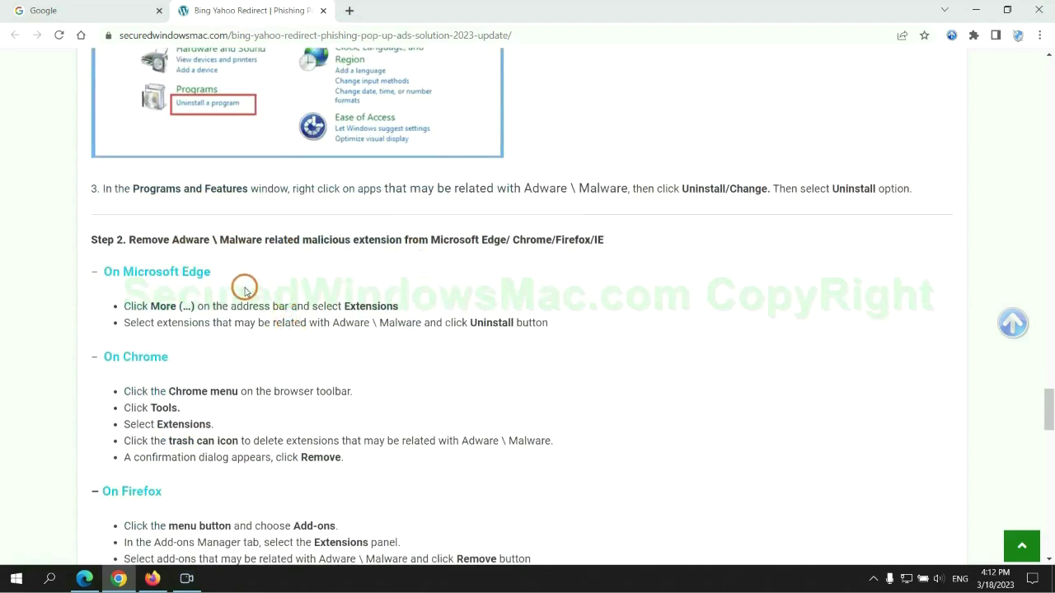
In Edge, remove the McAfee WebAdvisor extension from the Extensions page, then close that page.
{"action": "left_click", "coordinate": [88, 575]}
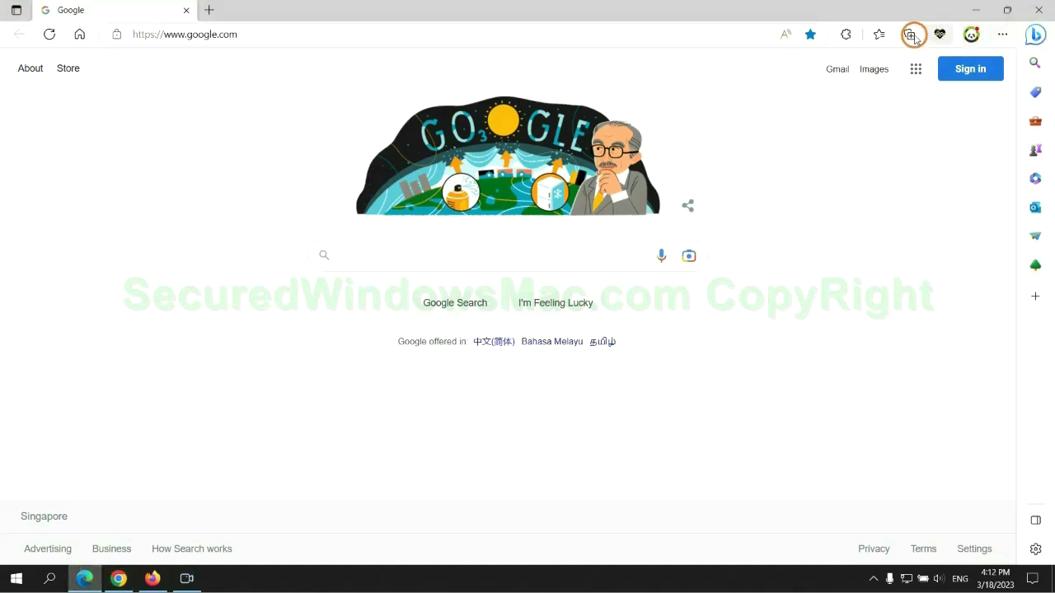
{"action": "left_click", "coordinate": [875, 37]}
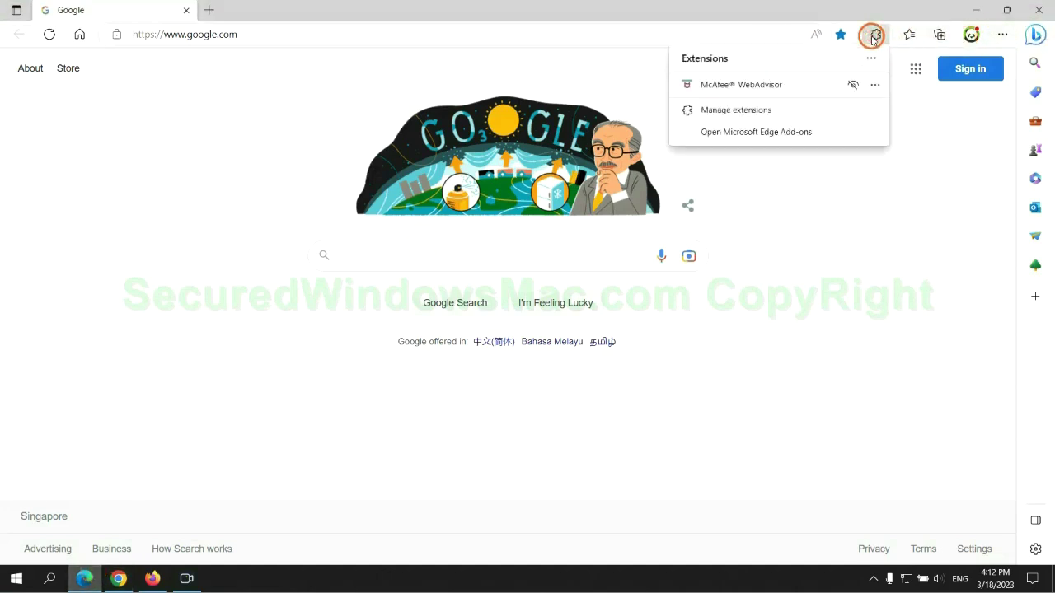
{"action": "left_click", "coordinate": [732, 106]}
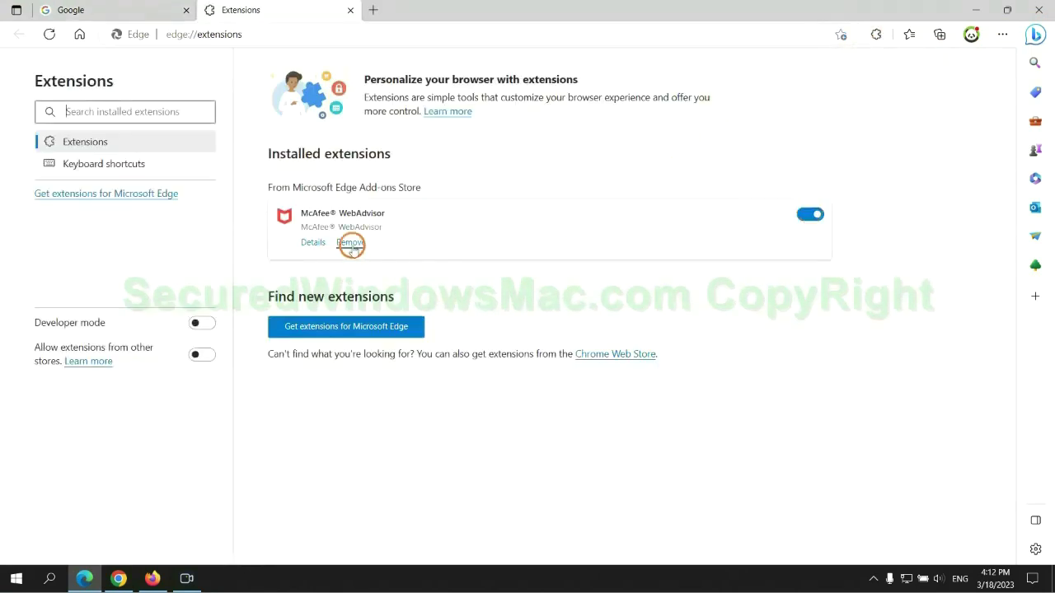
{"action": "left_click", "coordinate": [350, 243]}
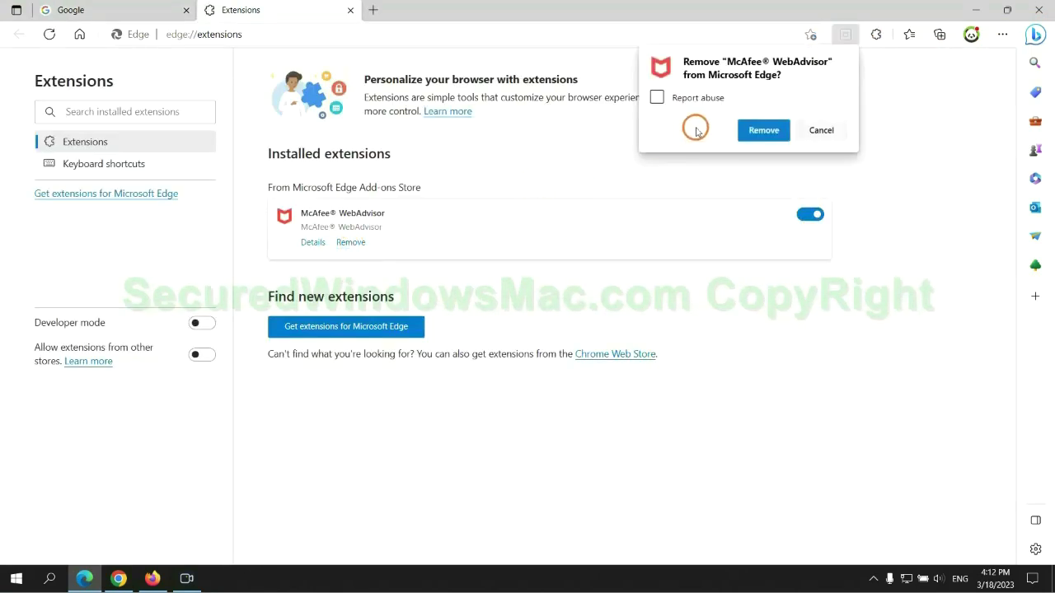
{"action": "left_click", "coordinate": [759, 130]}
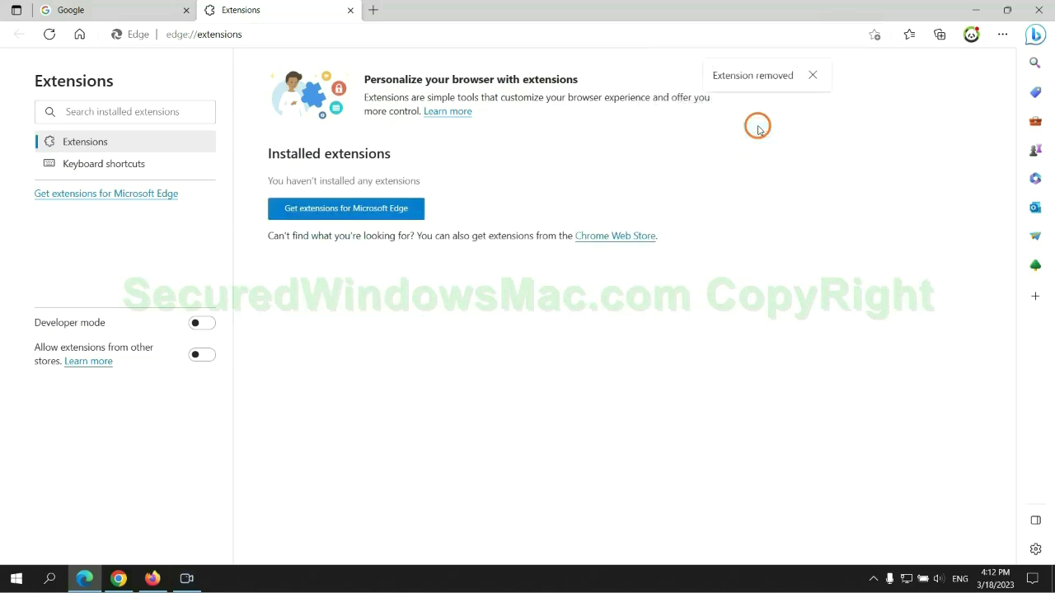
{"action": "left_click", "coordinate": [350, 11]}
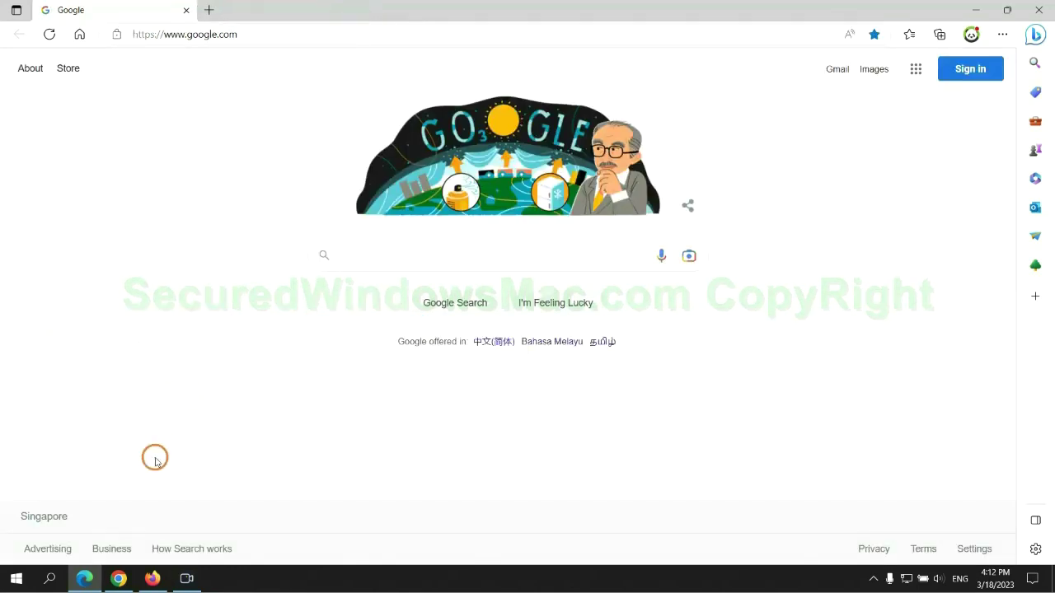
In Chrome, remove the Ecosia extension via Manage extensions and close its farewell tab.
{"action": "left_click", "coordinate": [130, 584]}
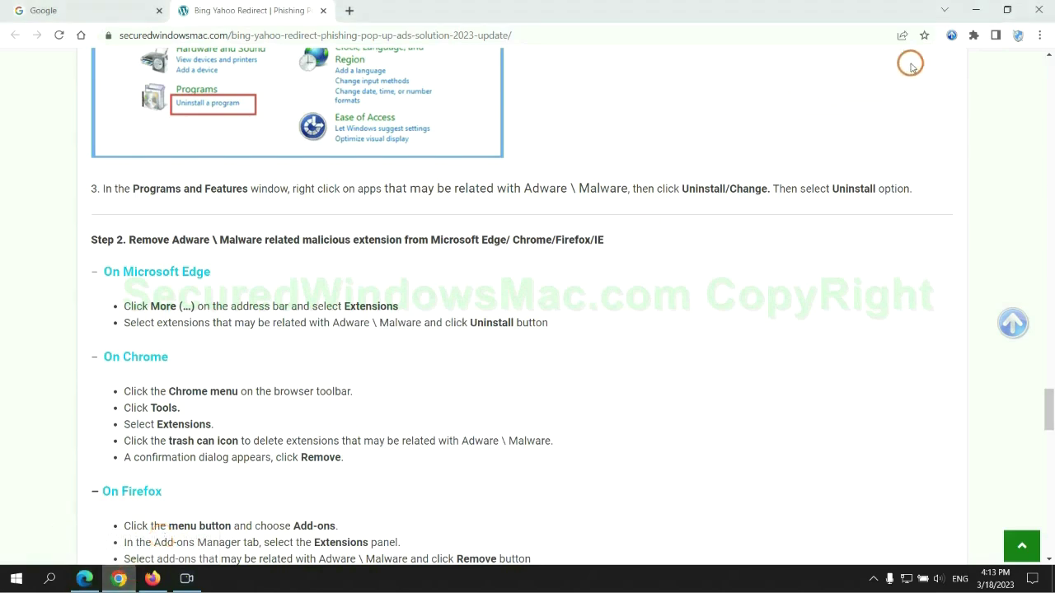
{"action": "left_click", "coordinate": [973, 35]}
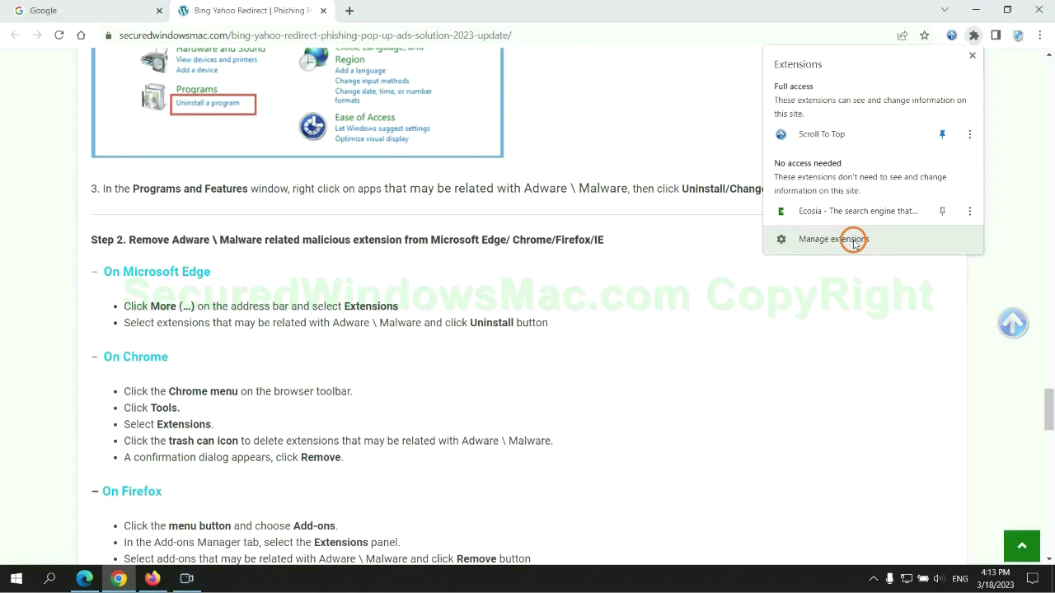
{"action": "left_click", "coordinate": [859, 242]}
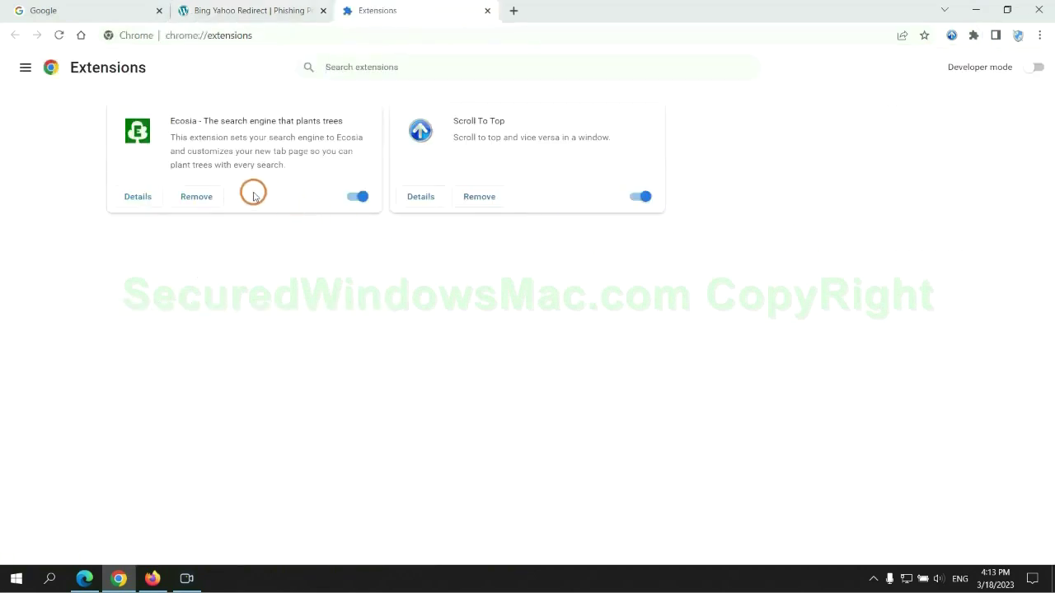
{"action": "left_click", "coordinate": [197, 195]}
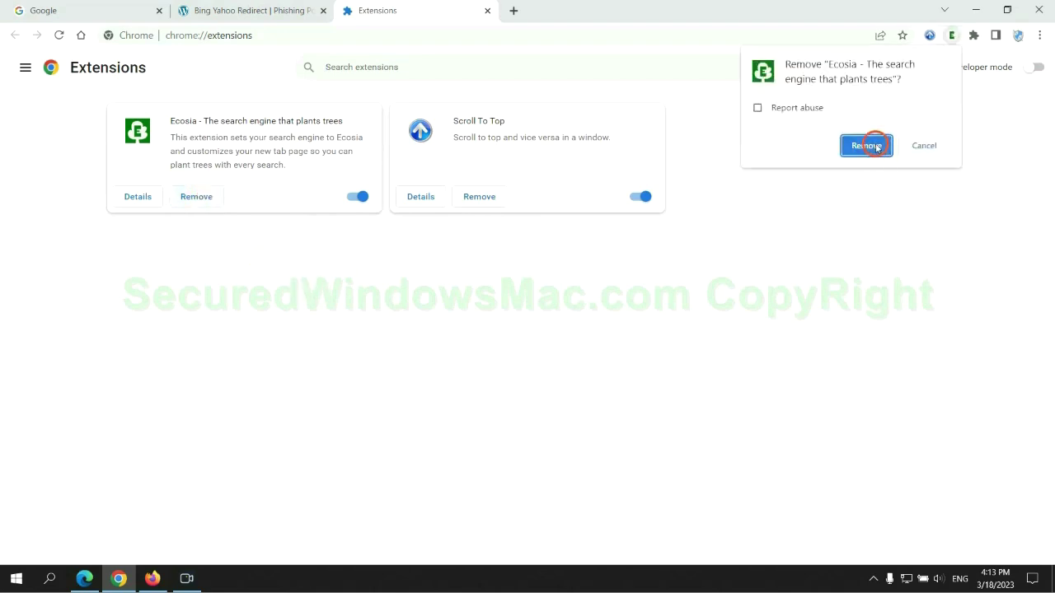
{"action": "left_click", "coordinate": [869, 145]}
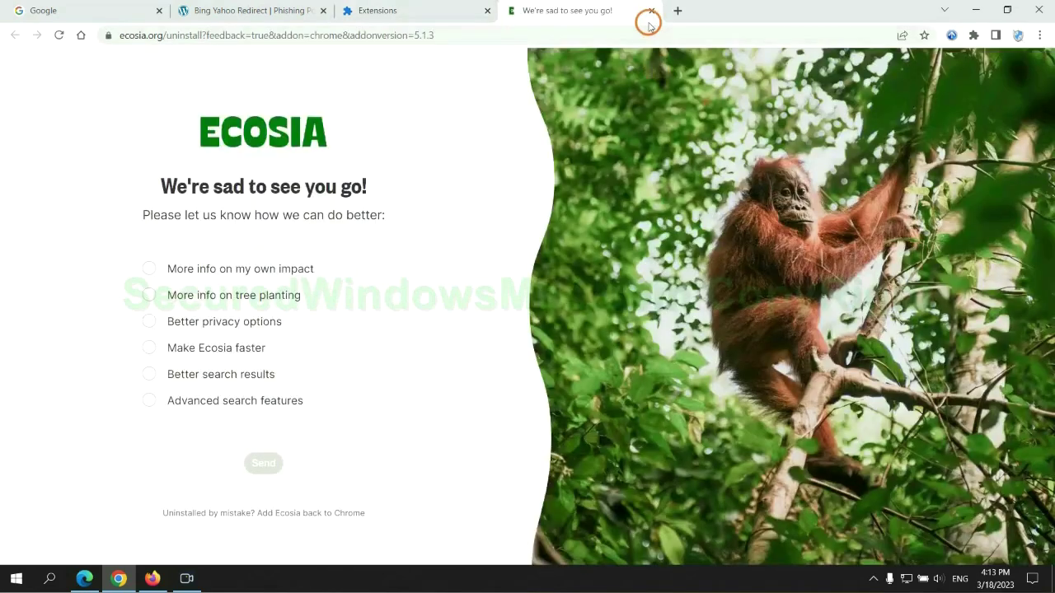
{"action": "left_click", "coordinate": [651, 11]}
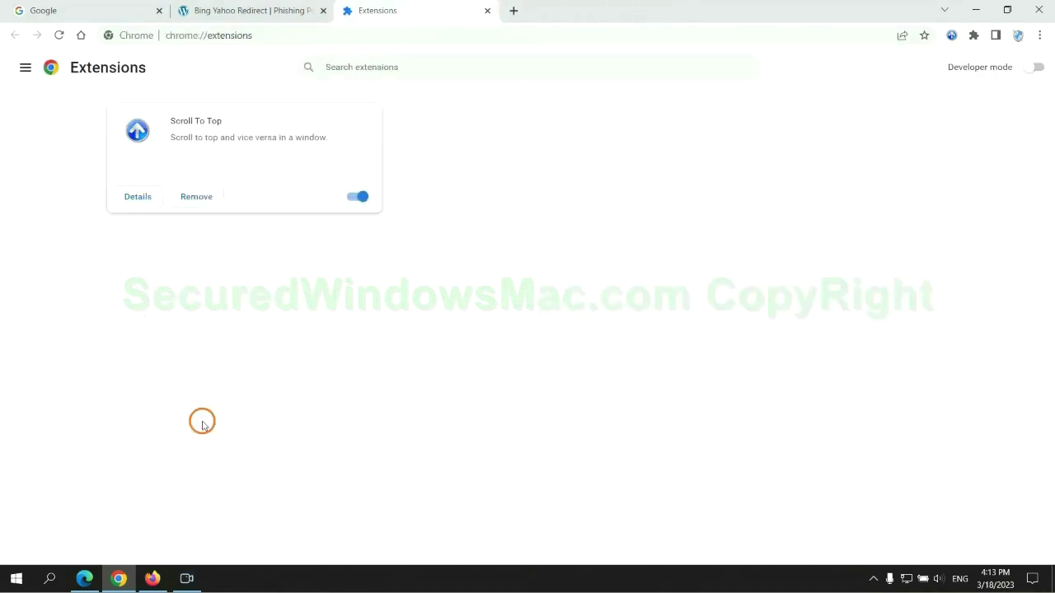
In Firefox, remove the Enhancer for YouTube add-on from the add-ons manager.
{"action": "left_click", "coordinate": [153, 578]}
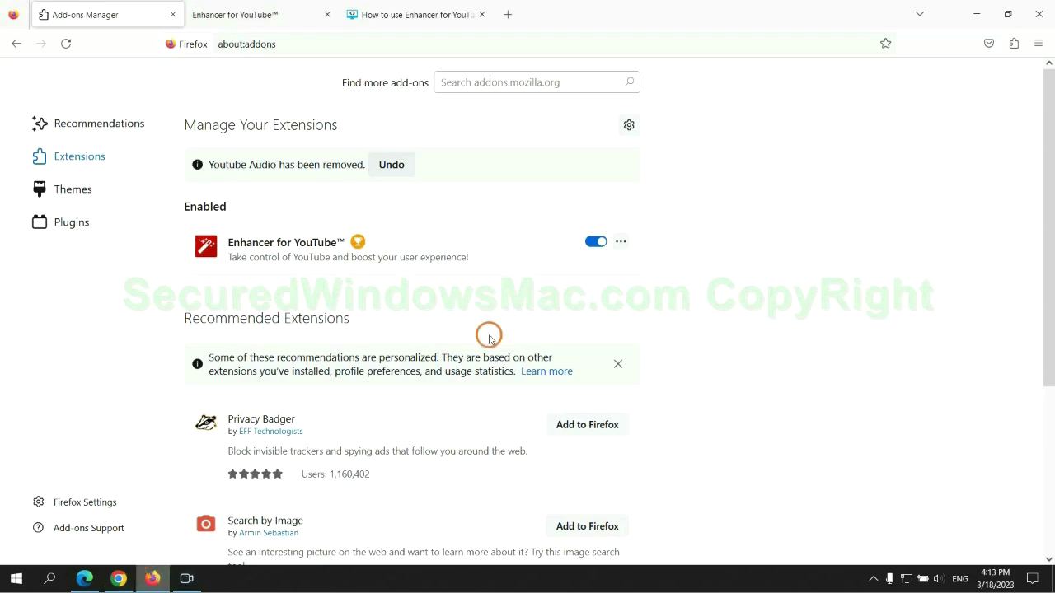
{"action": "left_click", "coordinate": [1013, 46]}
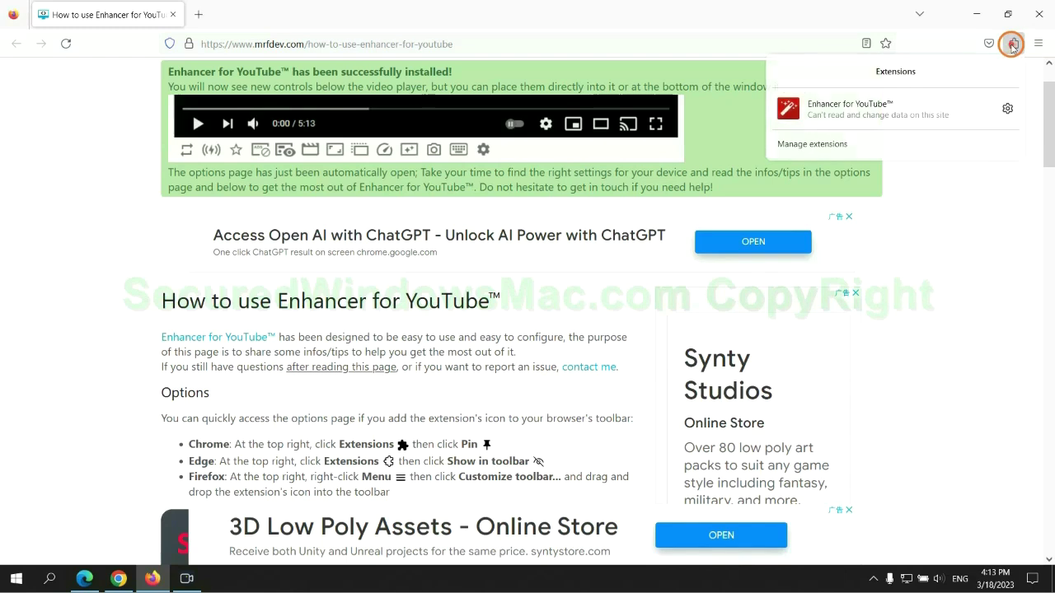
{"action": "left_click", "coordinate": [909, 141]}
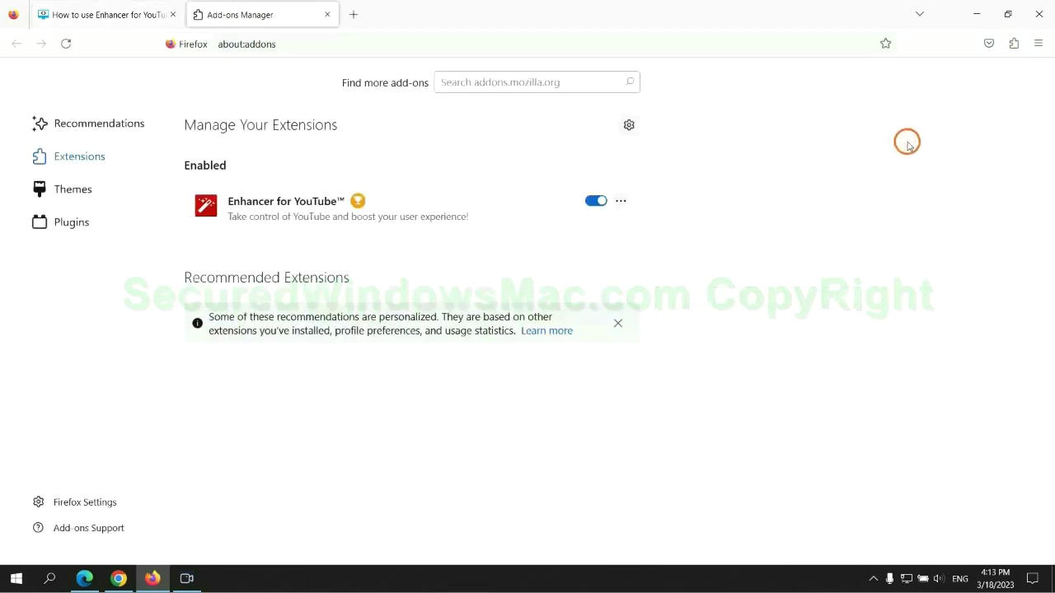
{"action": "left_click", "coordinate": [621, 200]}
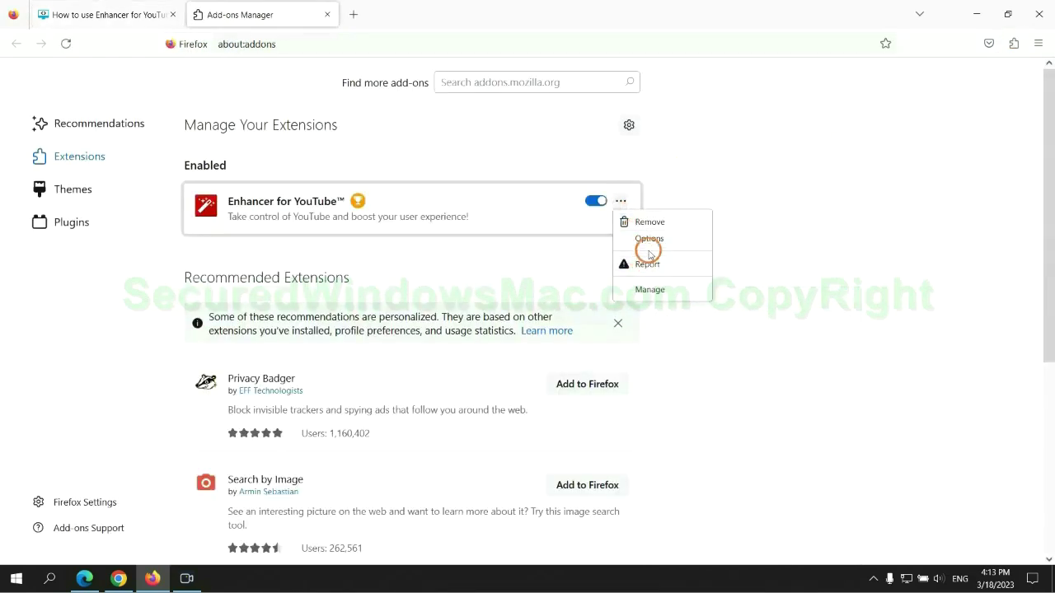
{"action": "left_click", "coordinate": [649, 222]}
{"action": "left_click", "coordinate": [582, 124]}
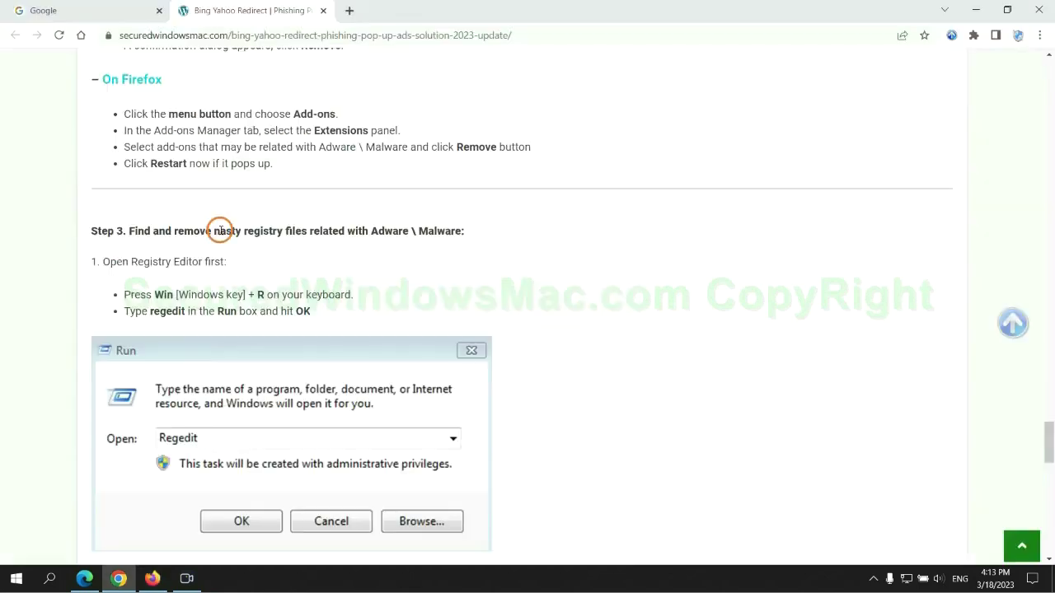
{"action": "left_click_drag", "start_coordinate": [244, 231], "coordinate": [305, 244]}
Scroll to the guide's Step 3 and enter regedit in the Windows Run box.
{"action": "left_click", "coordinate": [305, 262]}
{"action": "scroll", "coordinate": [297, 247], "scroll_direction": "down", "scroll_amount": 2}
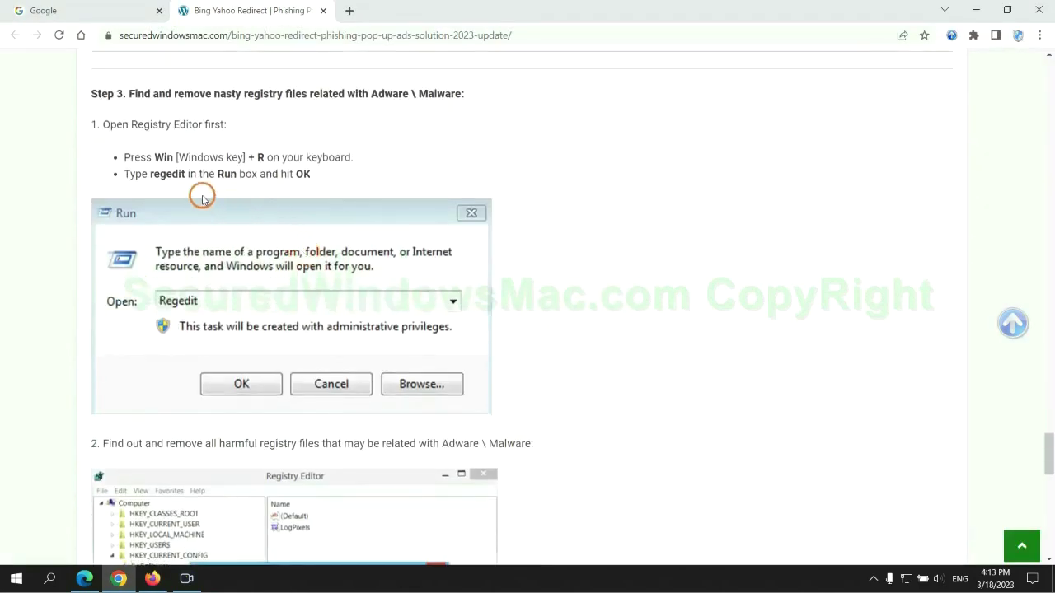
{"action": "key", "text": "super+r"}
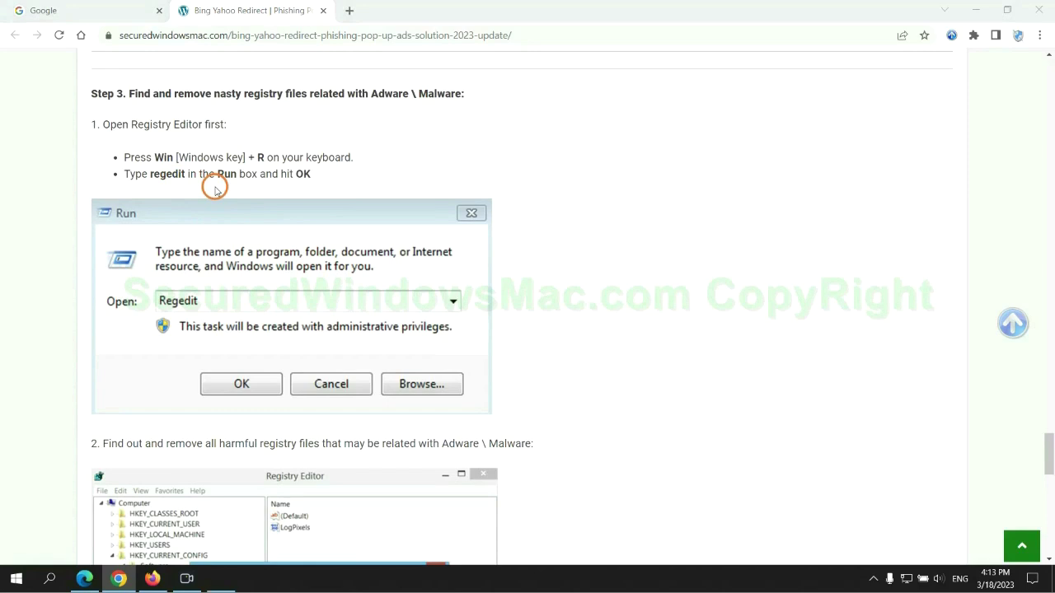
{"action": "type", "text": "re"}
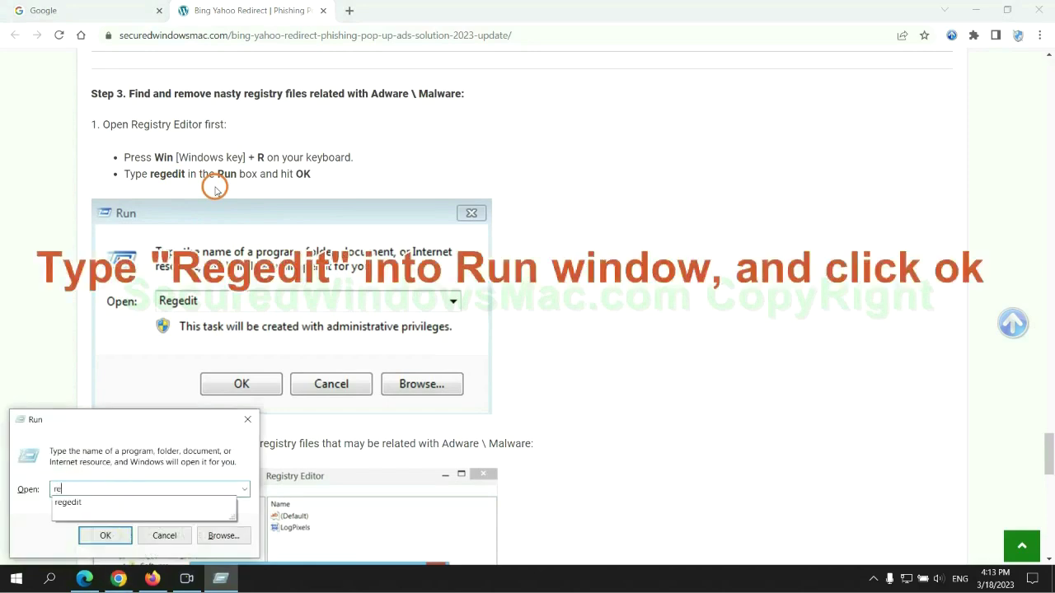
{"action": "type", "text": "gedit"}
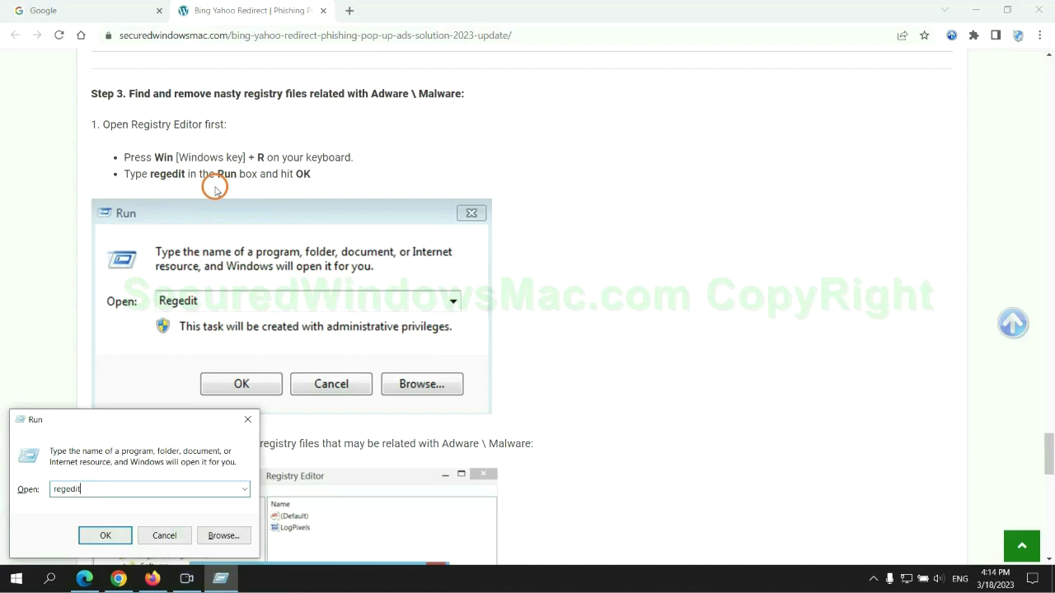
Launch Registry Editor, search it for 'Ap', and bring up the StoreAppsOnTaskbar value's actions.
{"action": "key", "text": "Return"}
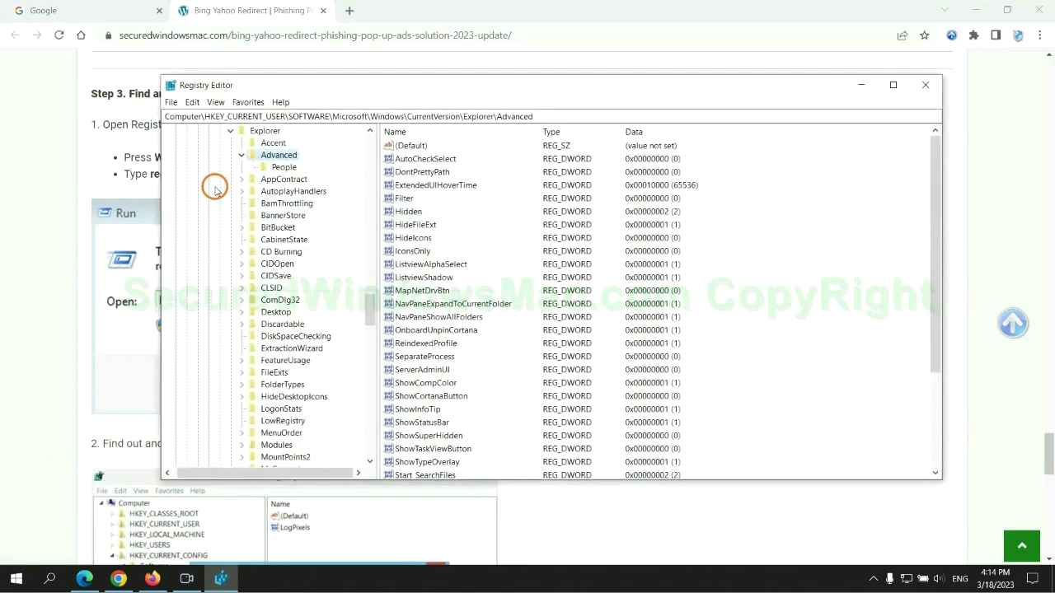
{"action": "left_click", "coordinate": [192, 101]}
{"action": "left_click", "coordinate": [227, 194]}
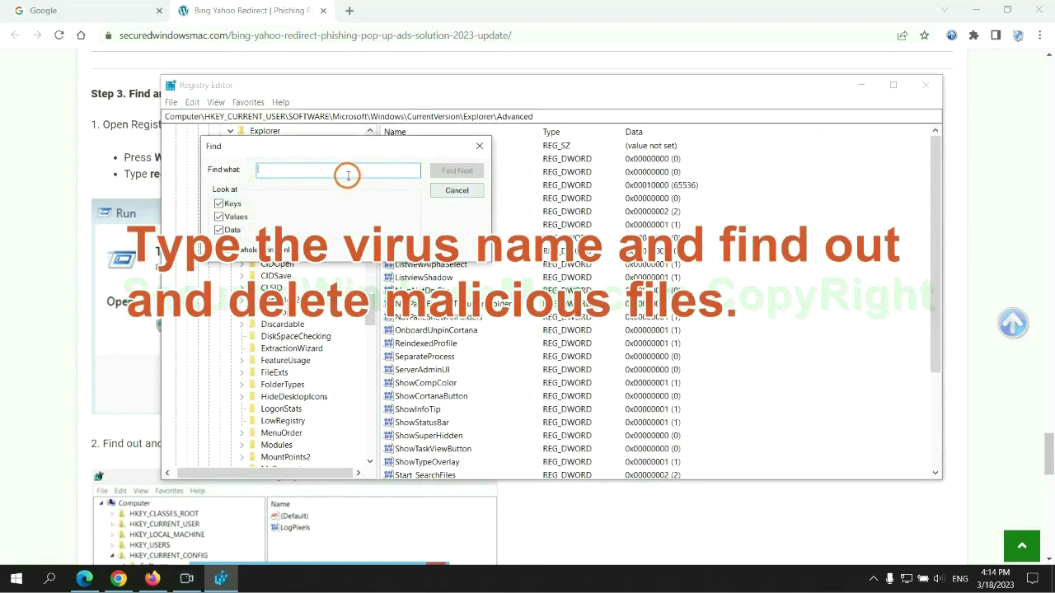
{"action": "type", "text": "Apps"}
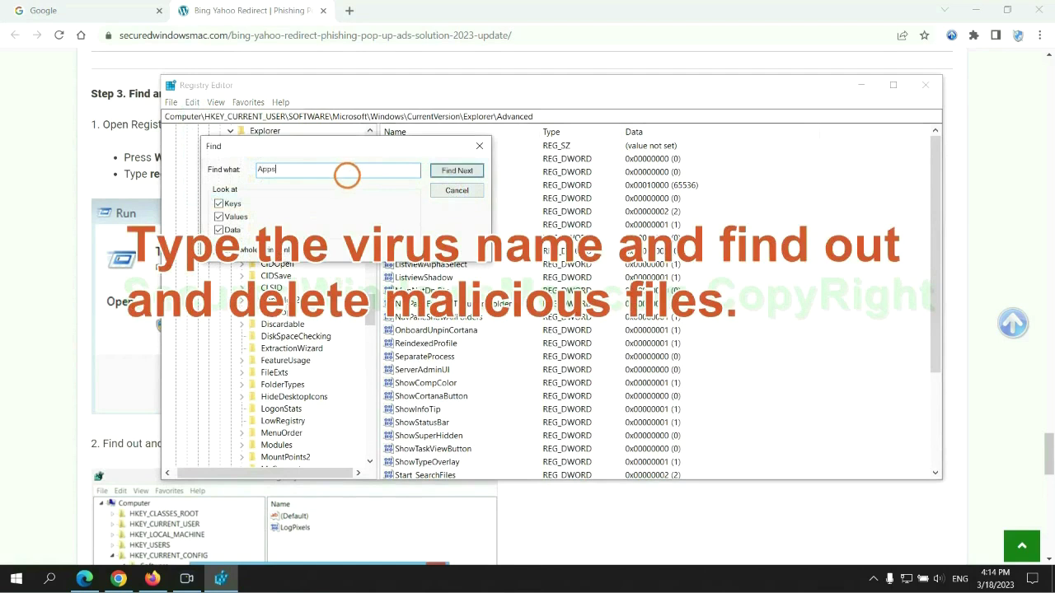
{"action": "key", "text": "Return"}
{"action": "scroll", "coordinate": [589, 350], "scroll_direction": "down", "scroll_amount": 3}
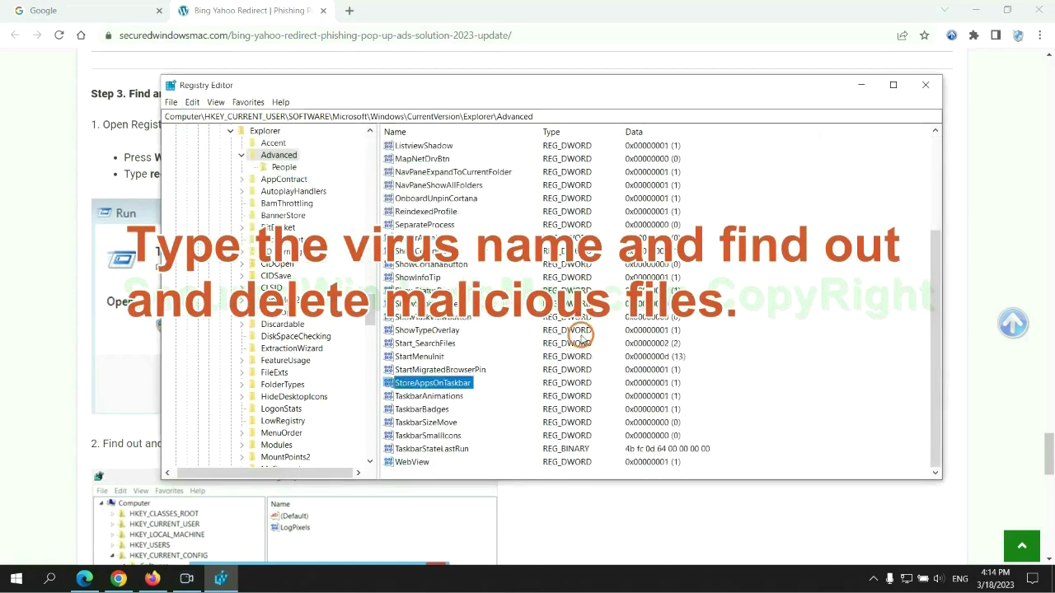
{"action": "right_click", "coordinate": [465, 385]}
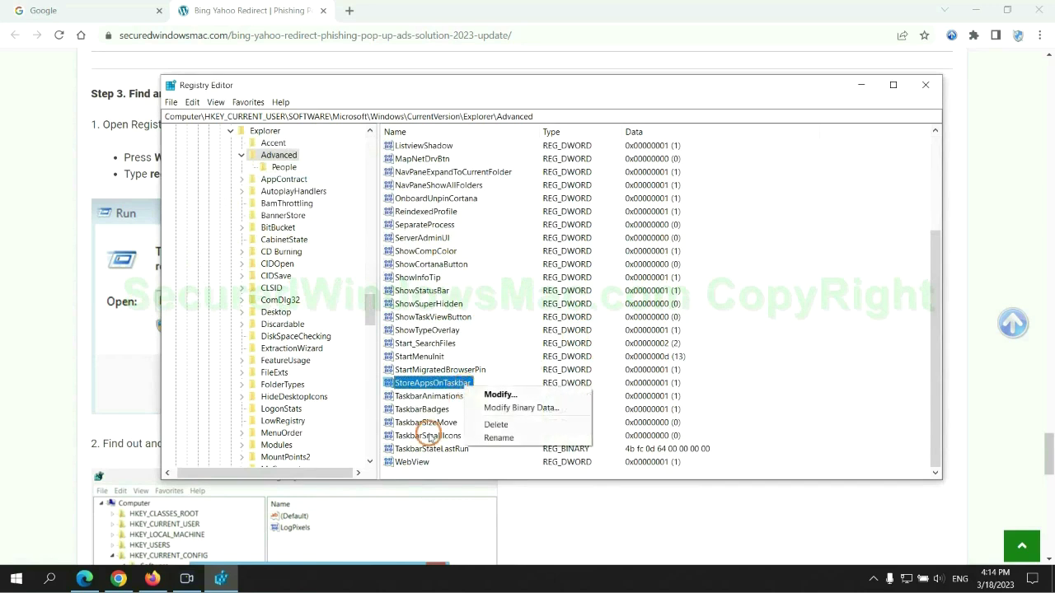
Delete the StoreAppsOnTaskbar value and scroll the guide down to Step 4's reset section.
{"action": "left_click", "coordinate": [497, 425]}
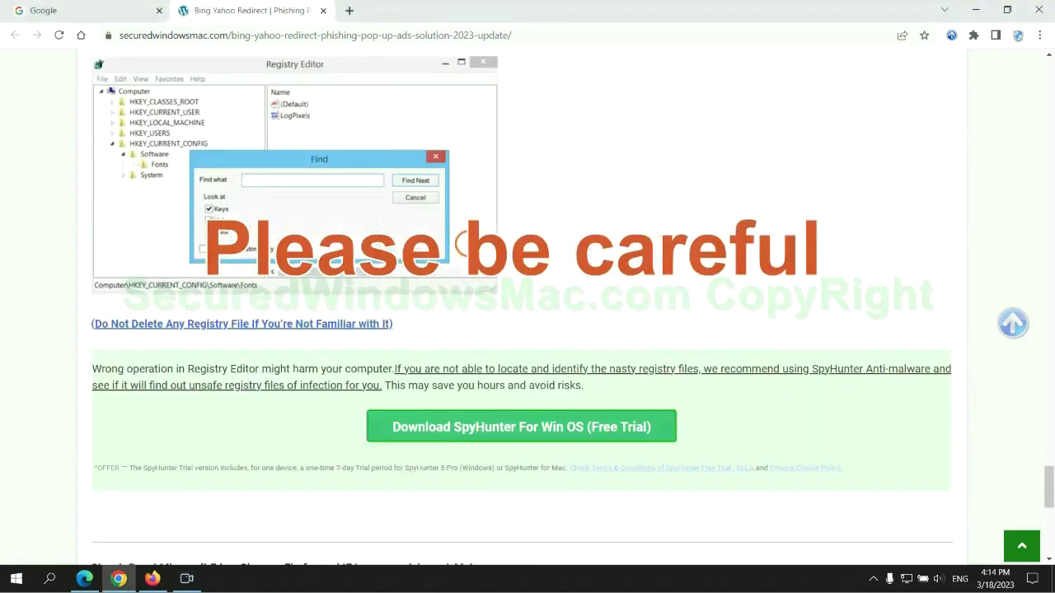
{"action": "scroll", "coordinate": [471, 242], "scroll_direction": "down", "scroll_amount": 1}
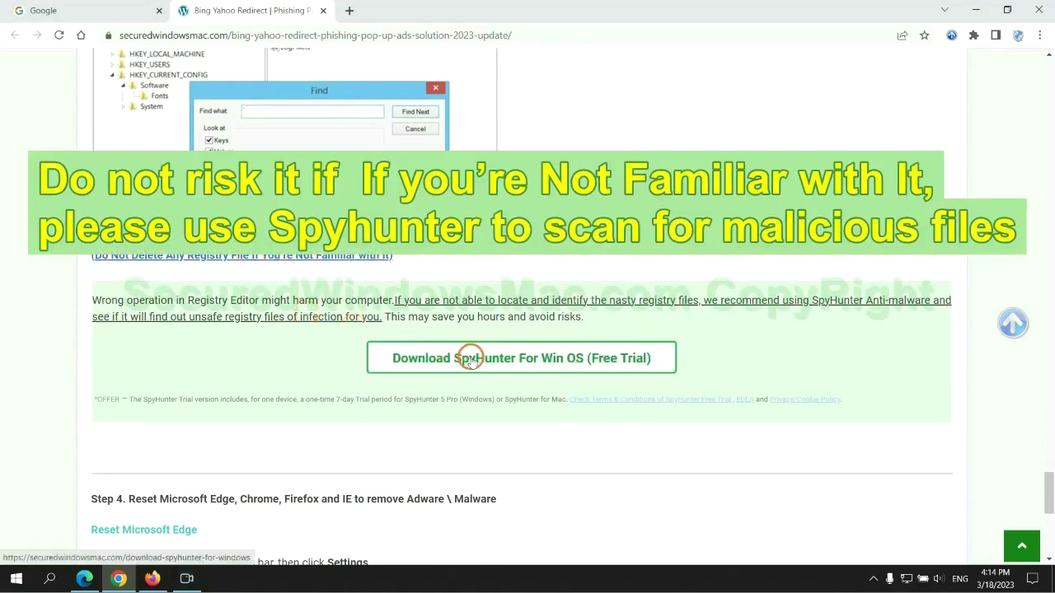
{"action": "scroll", "coordinate": [469, 358], "scroll_direction": "down", "scroll_amount": 5}
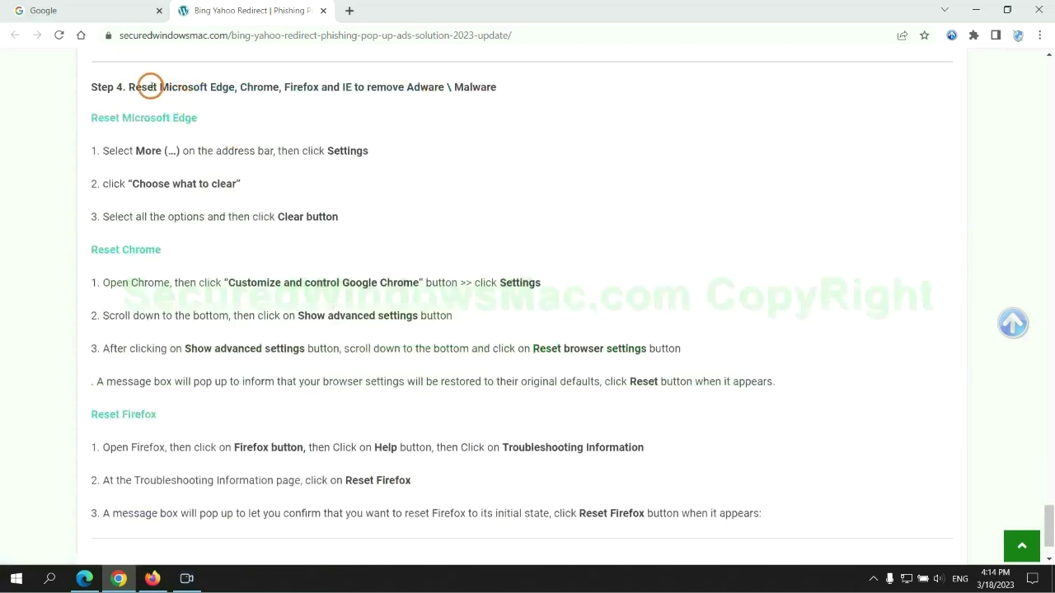
{"action": "left_click", "coordinate": [407, 119]}
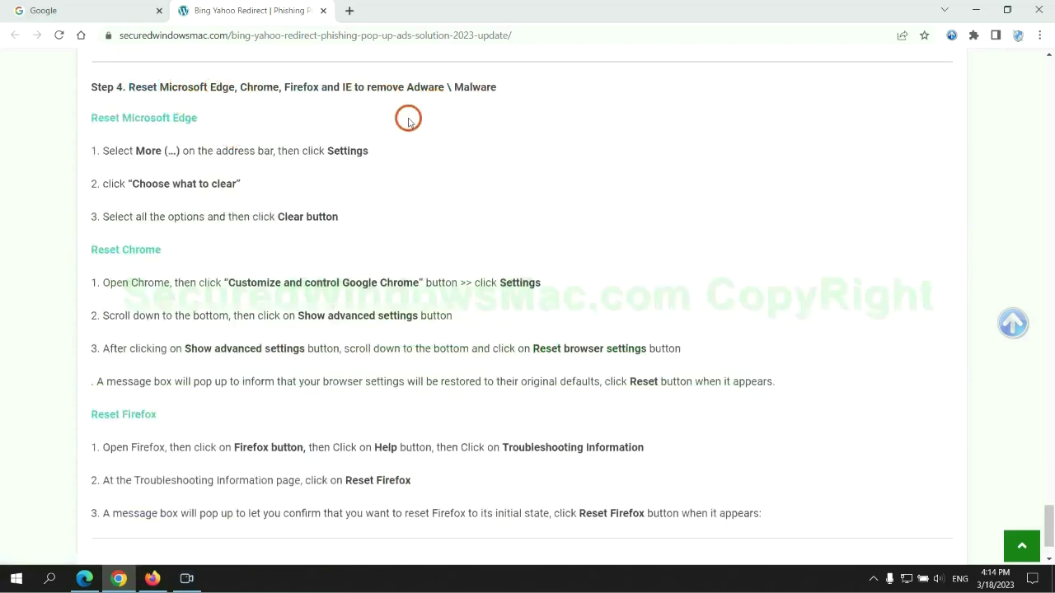
In Edge's Privacy, search, and services settings, choose what to clear and clear it now.
{"action": "left_click", "coordinate": [82, 576]}
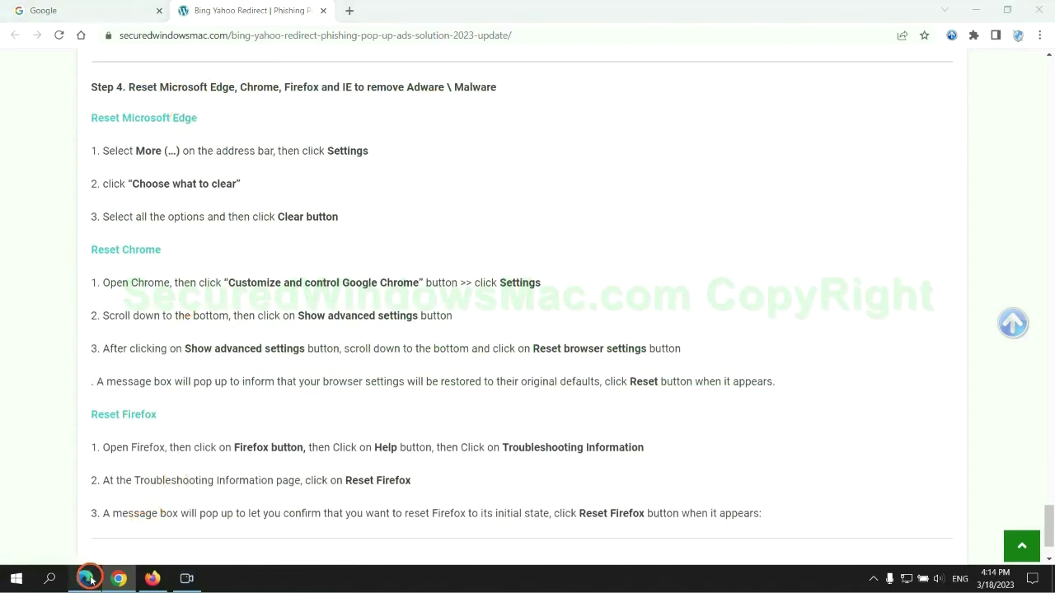
{"action": "left_click", "coordinate": [1000, 37]}
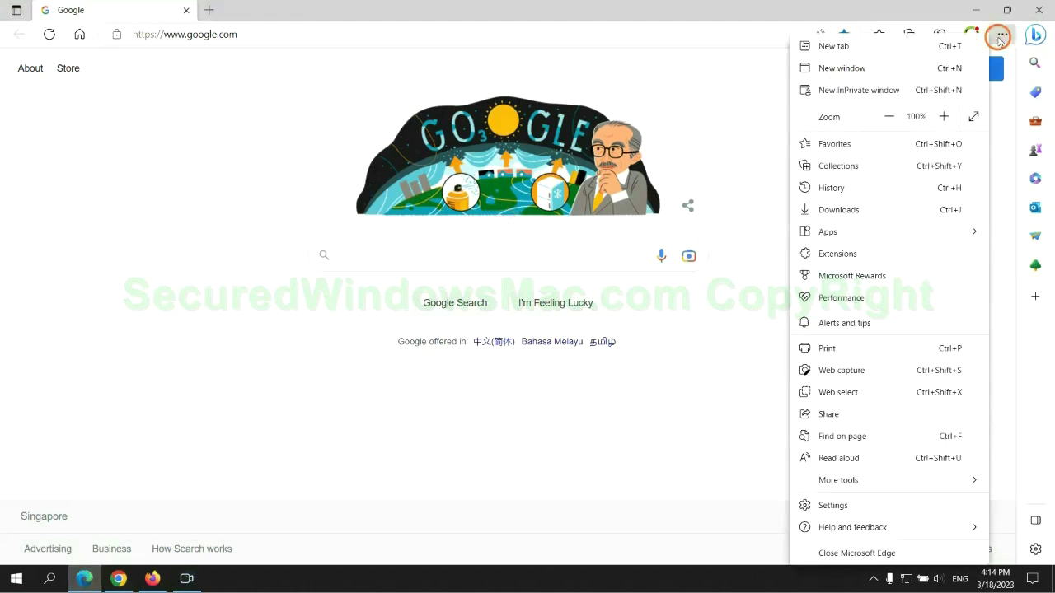
{"action": "left_click", "coordinate": [828, 505]}
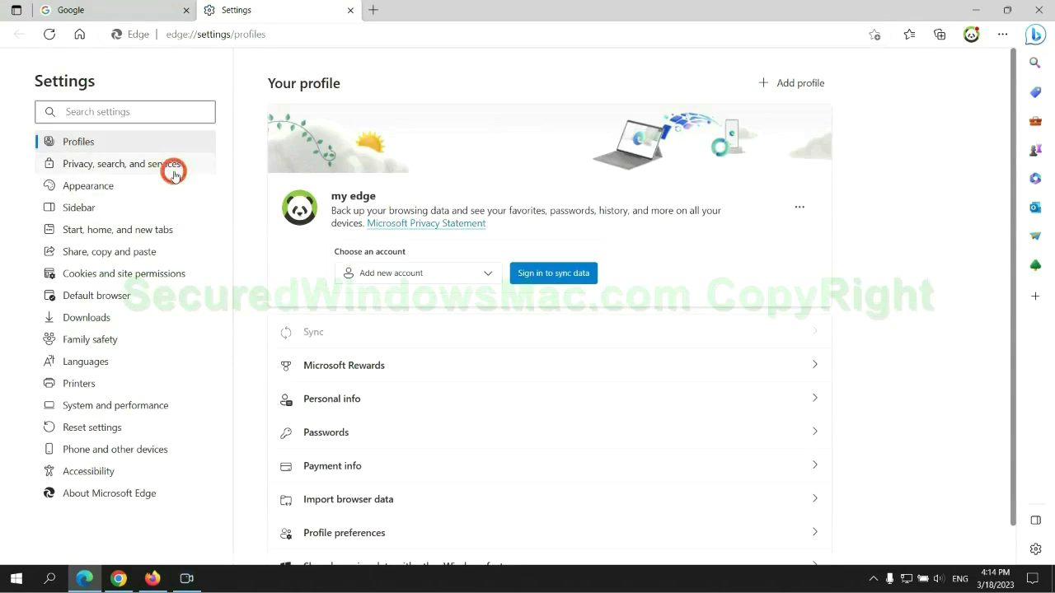
{"action": "left_click", "coordinate": [173, 170]}
{"action": "scroll", "coordinate": [869, 369], "scroll_direction": "down", "scroll_amount": 3}
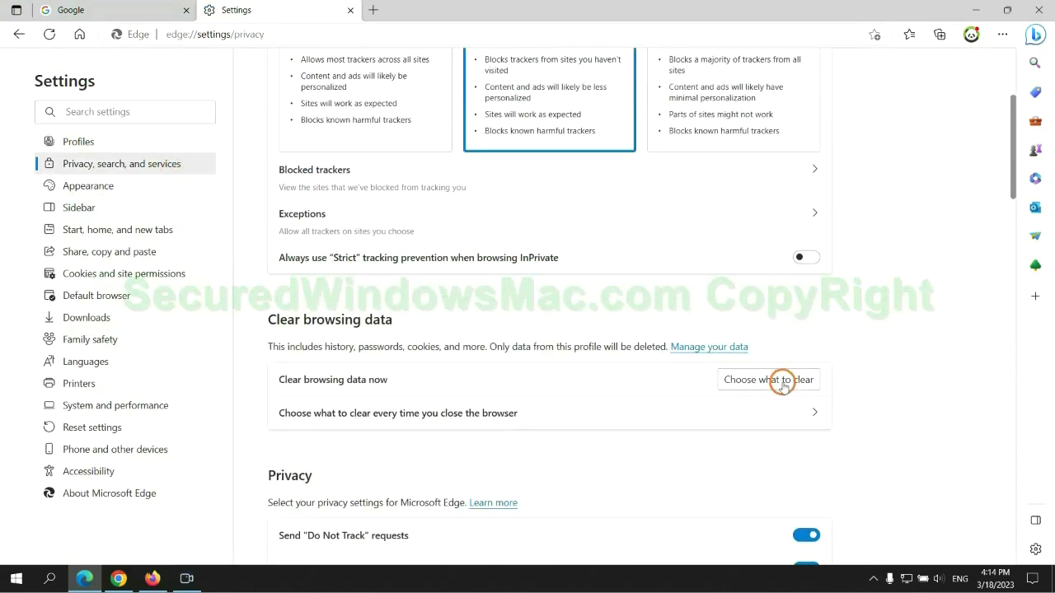
{"action": "left_click", "coordinate": [782, 383]}
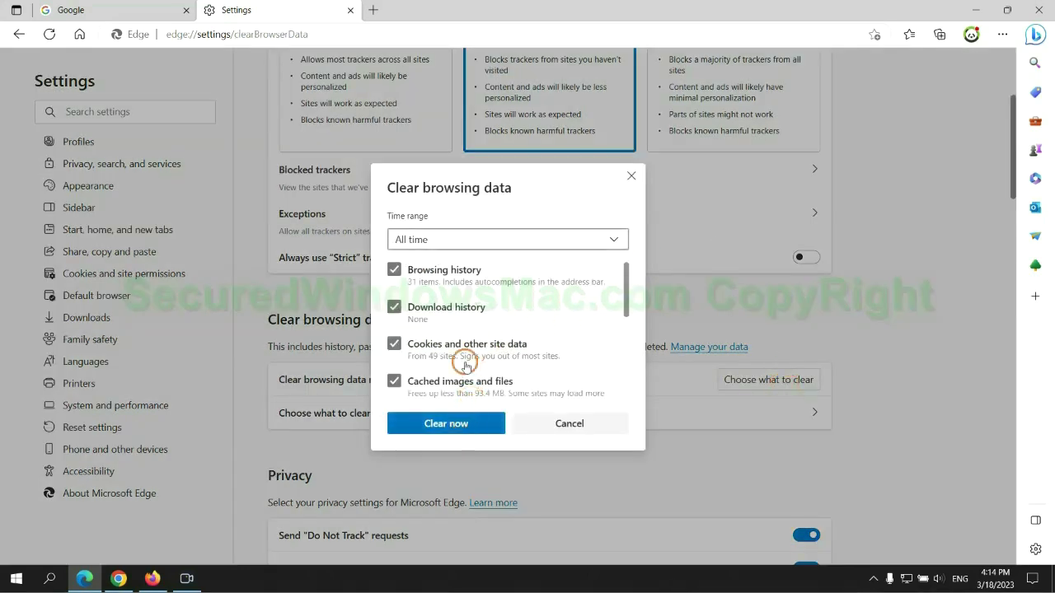
{"action": "left_click", "coordinate": [118, 578]}
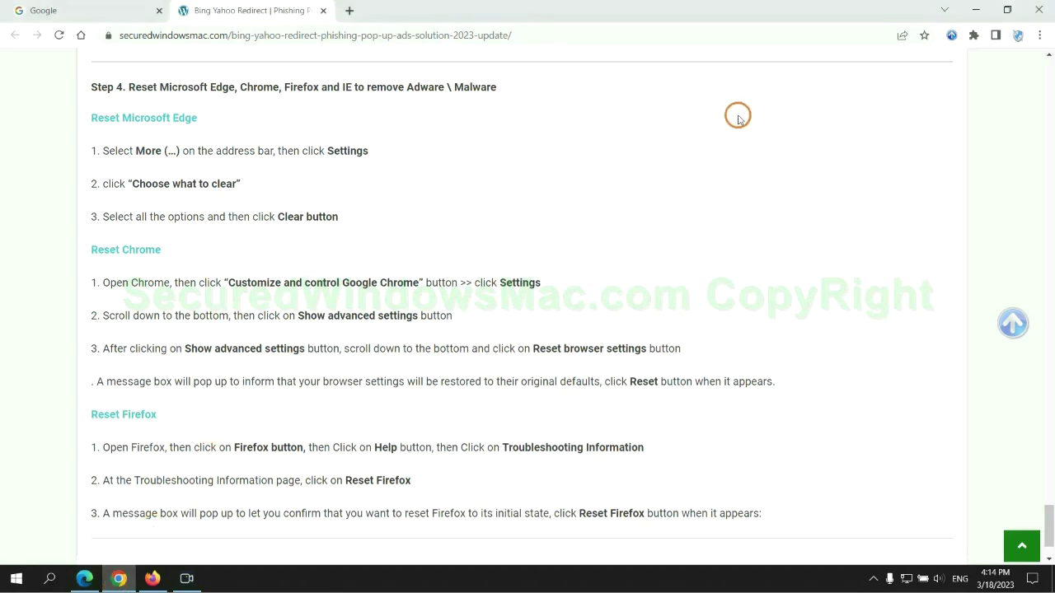
Bring up Chrome's 'Restore settings to their original defaults' prompt, then switch to Firefox.
{"action": "left_click", "coordinate": [1039, 36]}
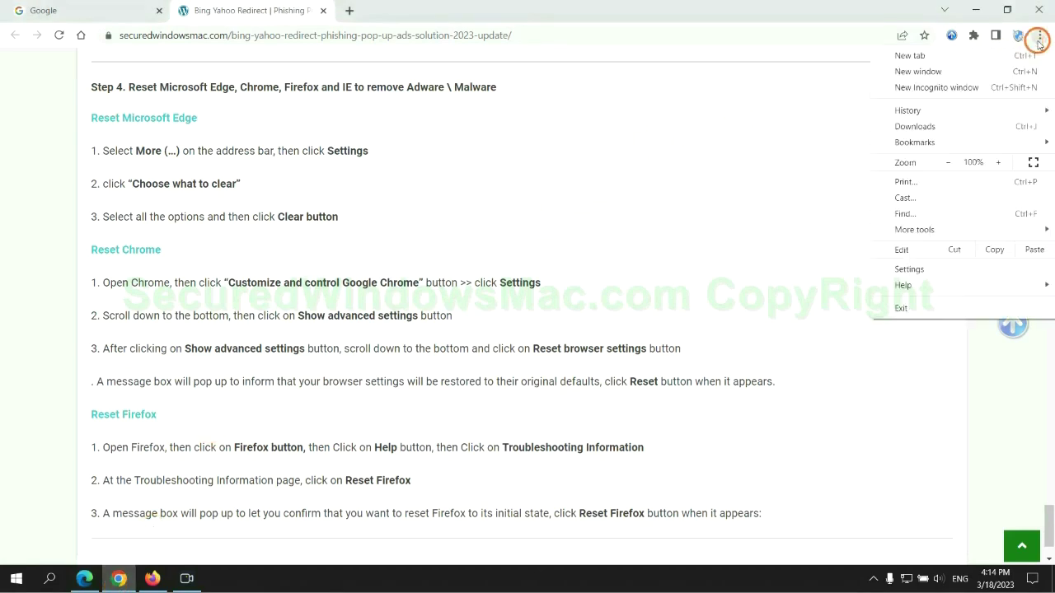
{"action": "left_click", "coordinate": [913, 269]}
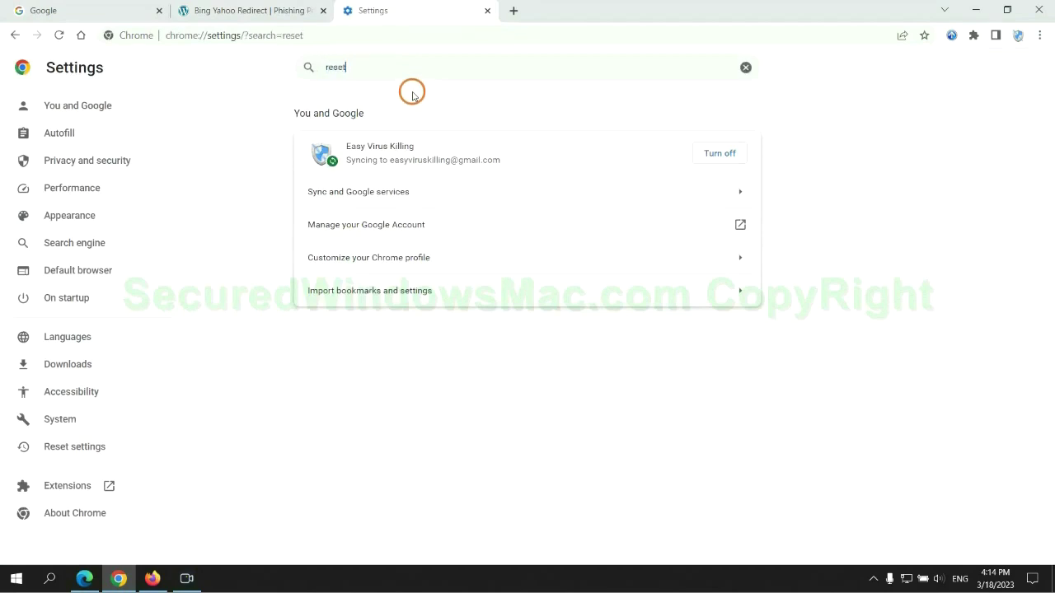
{"action": "left_click", "coordinate": [552, 367]}
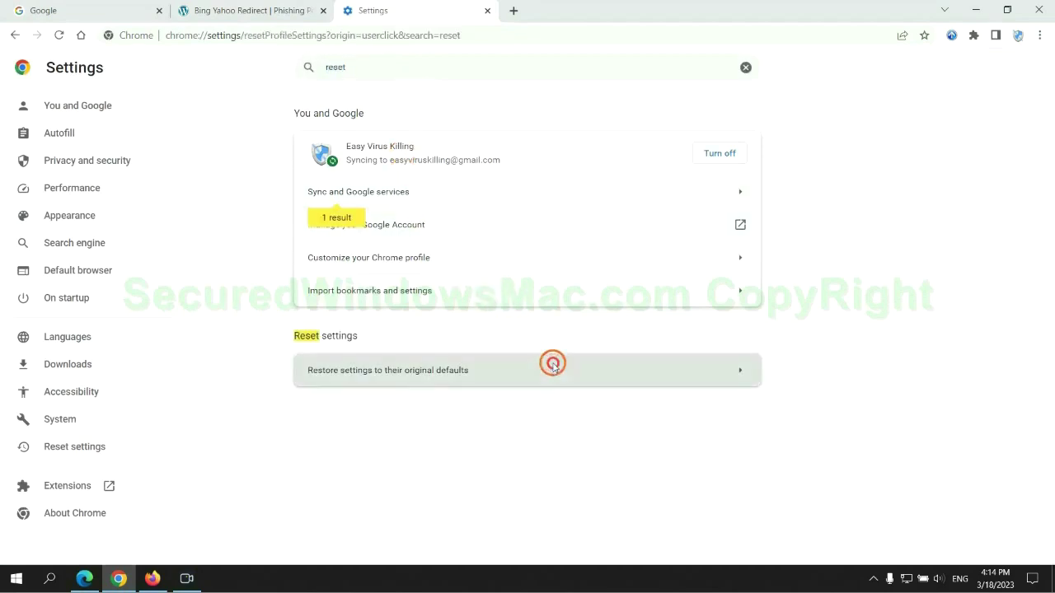
{"action": "left_click", "coordinate": [49, 486]}
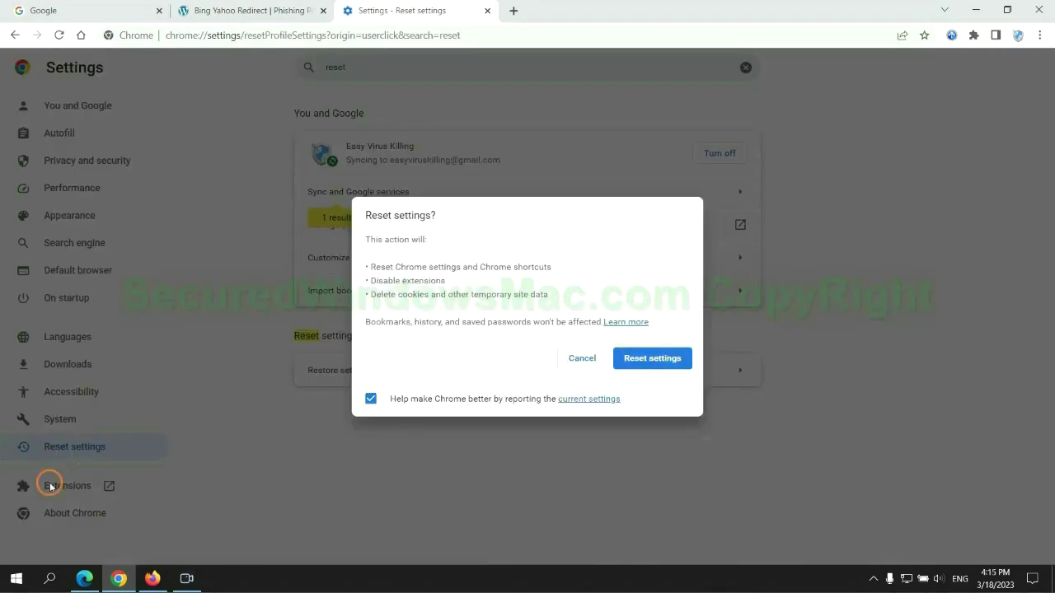
{"action": "left_click", "coordinate": [152, 578]}
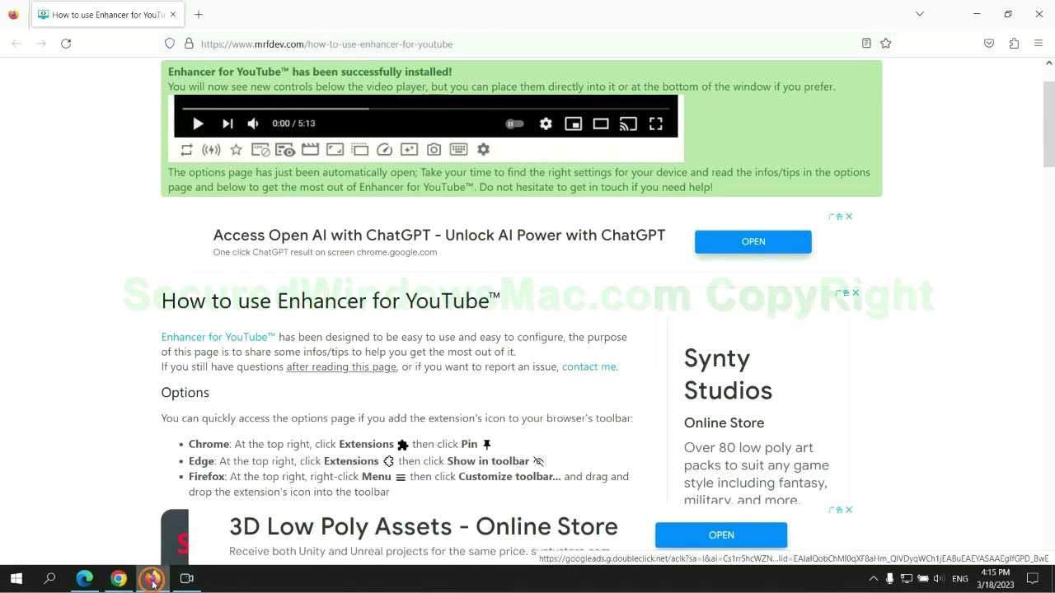
Start Refresh Firefox from Troubleshooting Information, then select the guide's closing SpyHunter note in Chrome.
{"action": "left_click", "coordinate": [1036, 46]}
{"action": "left_click", "coordinate": [896, 423]}
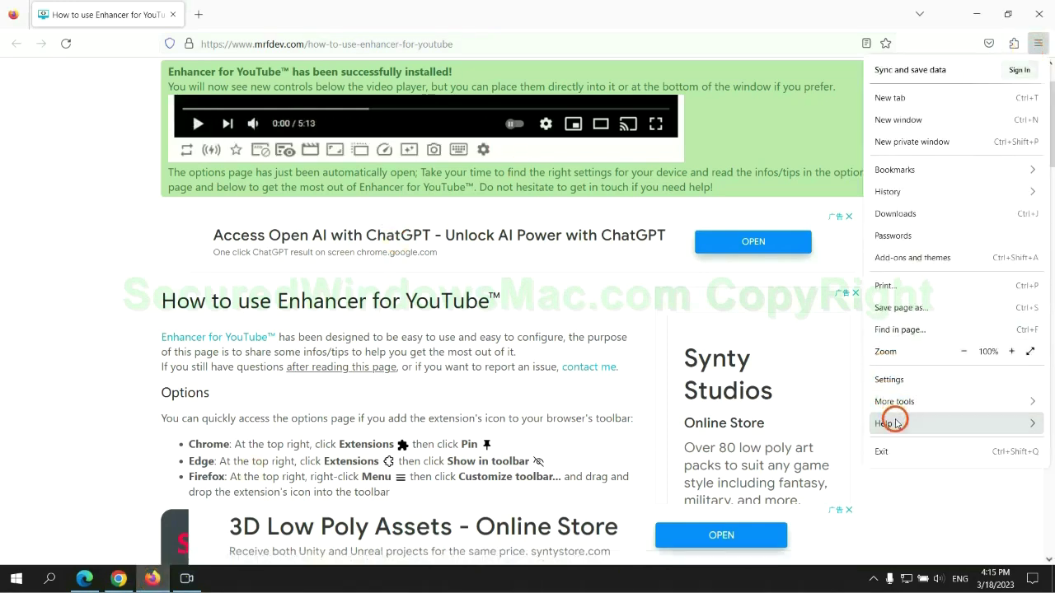
{"action": "left_click", "coordinate": [940, 167]}
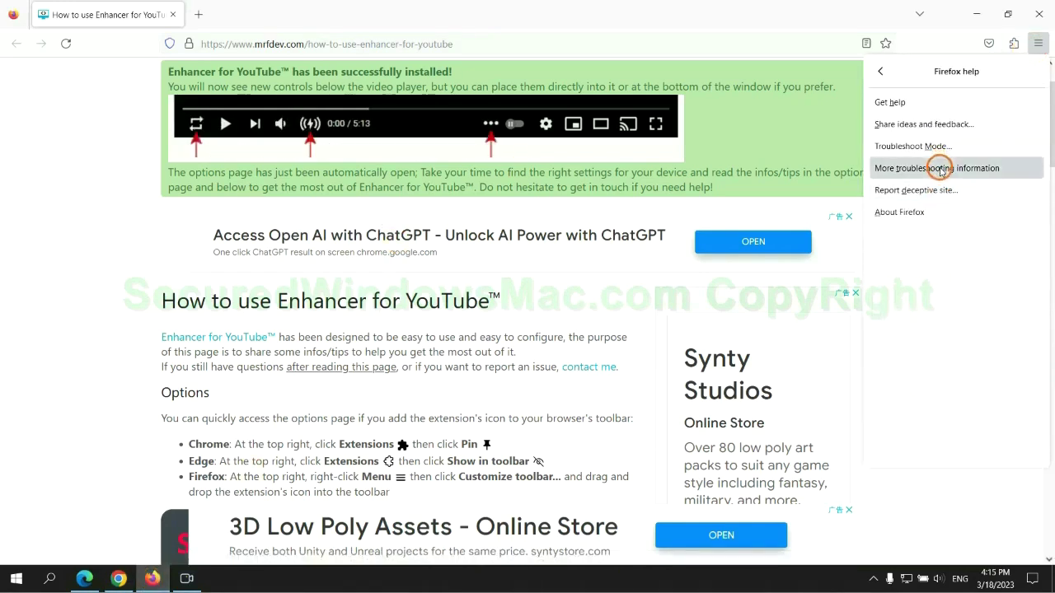
{"action": "left_click", "coordinate": [722, 160]}
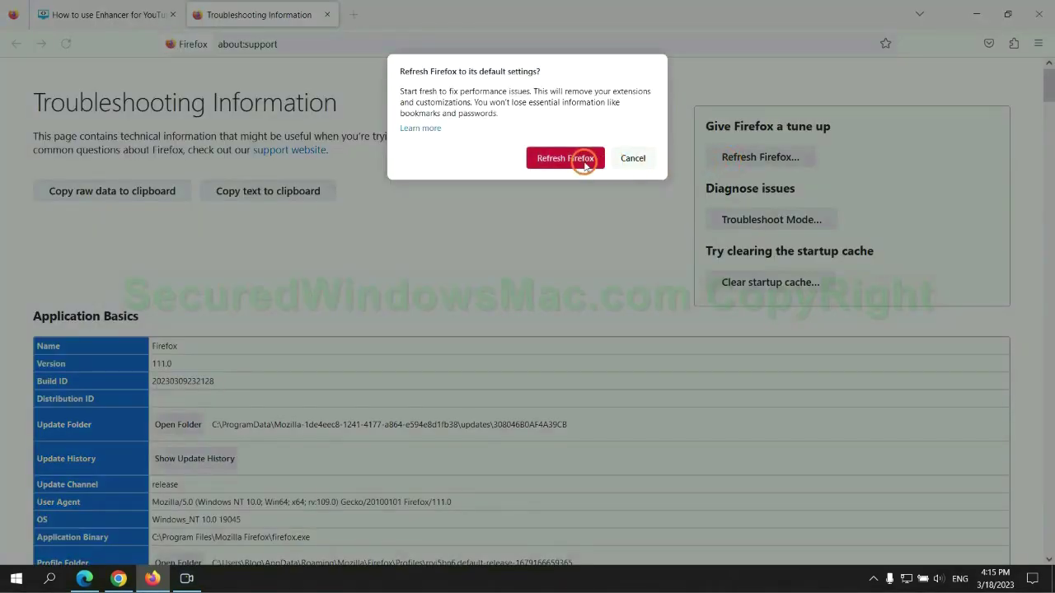
{"action": "left_click", "coordinate": [118, 578]}
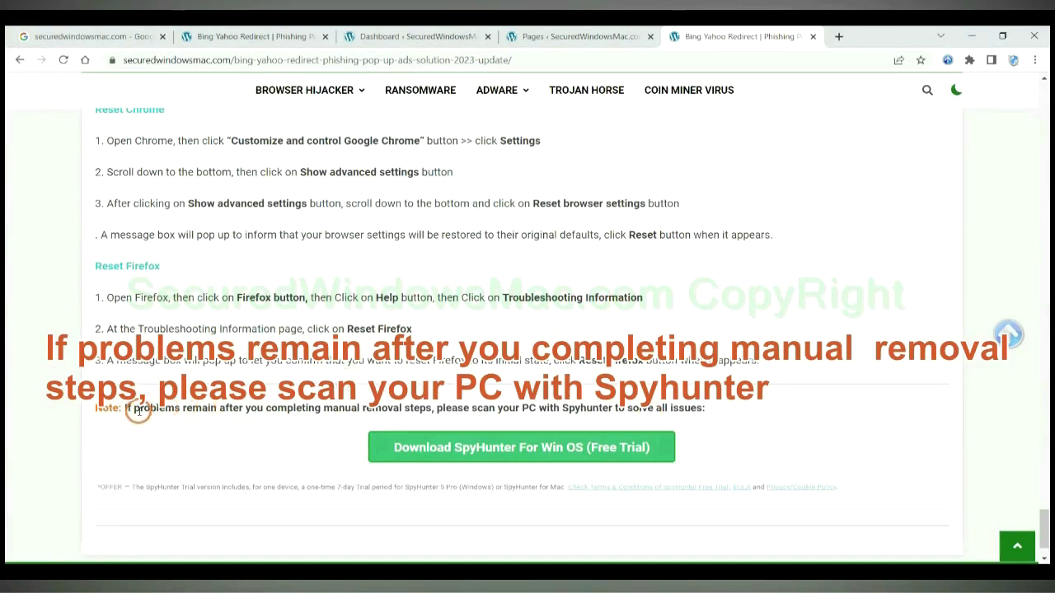
{"action": "left_click_drag", "start_coordinate": [124, 408], "coordinate": [232, 413]}
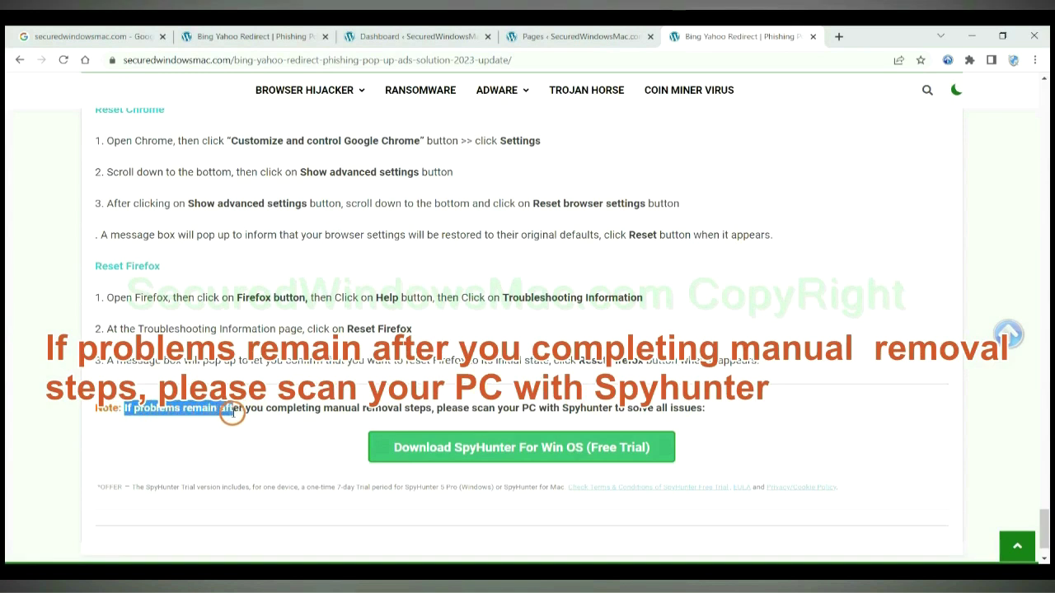